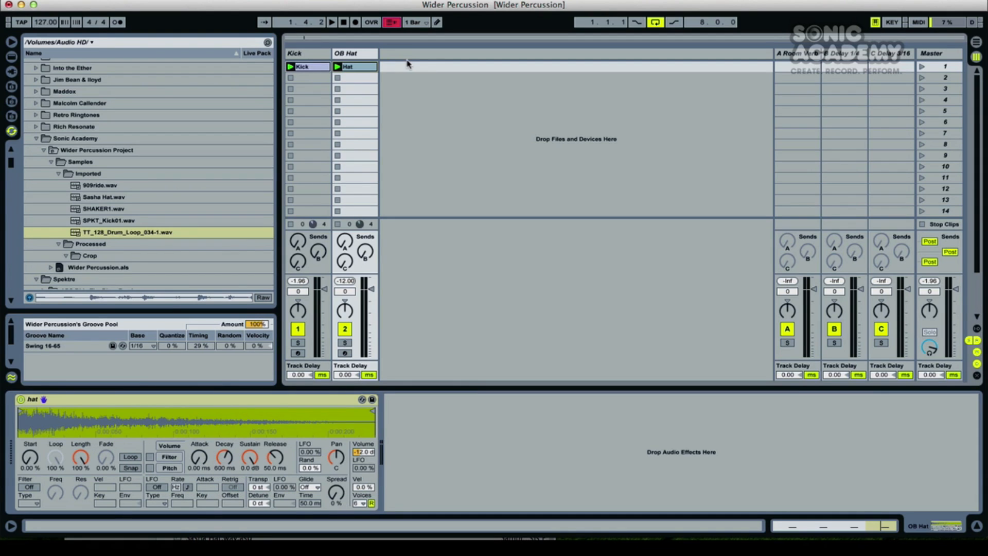
Step: Play back the existing Kick and OB Hat clips together, then stop playback
key("space")
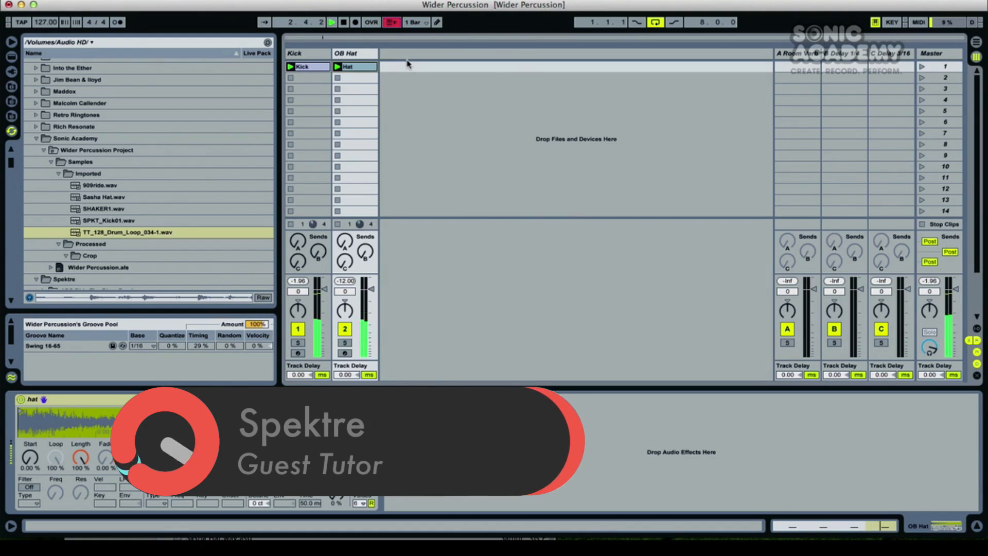
key("space")
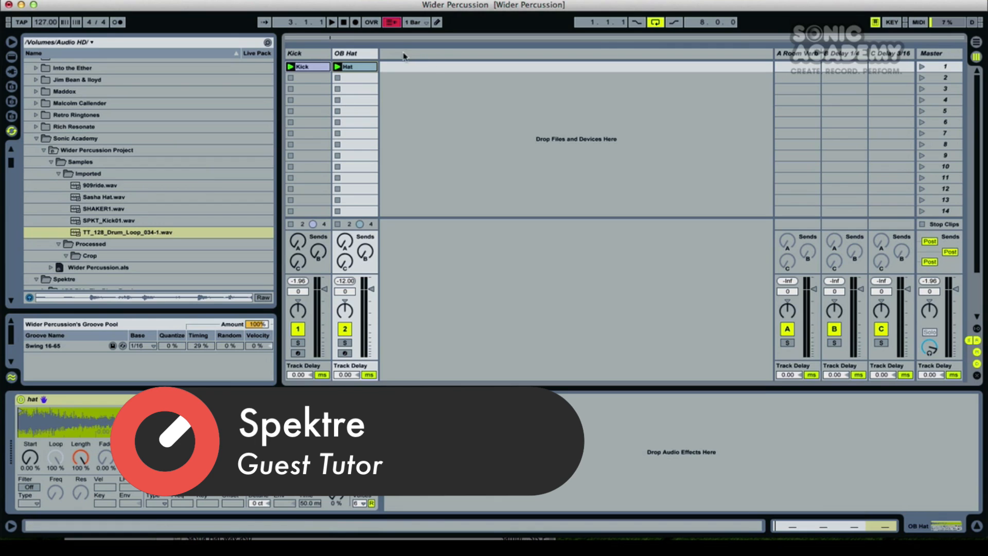
Step: Insert a new MIDI track after OB Hat, load SHAKER1.wav into it as an instrument, and trigger the sound once
right_click(404, 58)
left_click(449, 76)
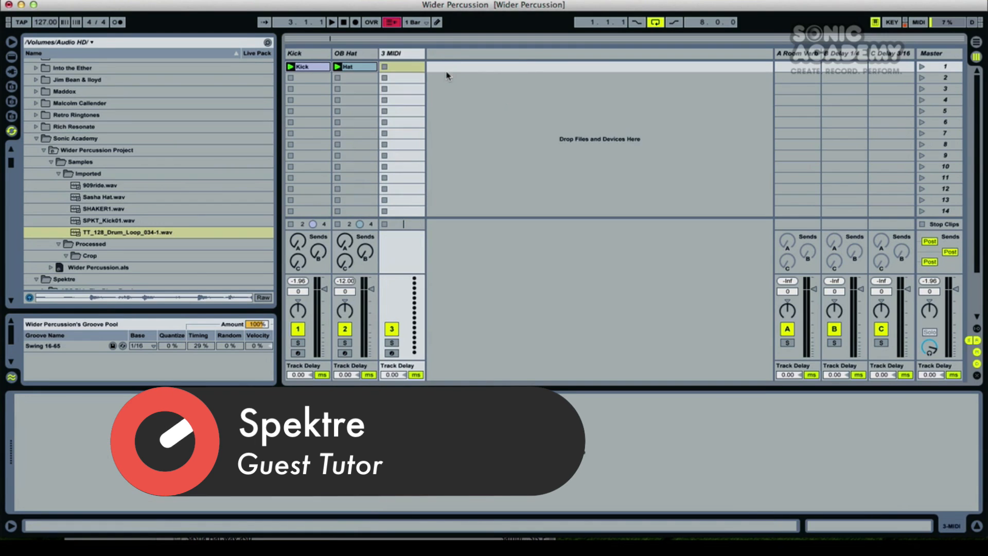
left_click(414, 56)
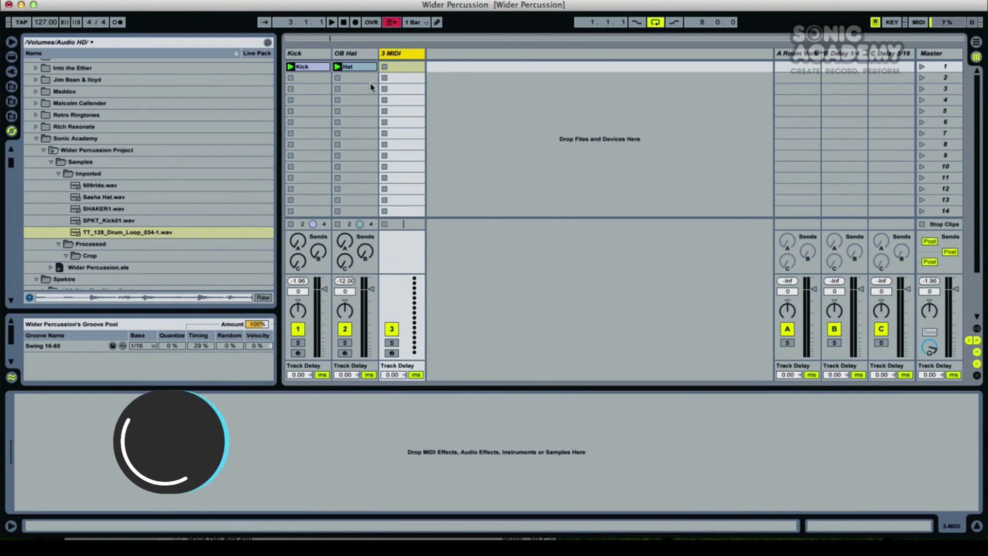
left_click_drag(97, 208, 198, 478)
key("a")
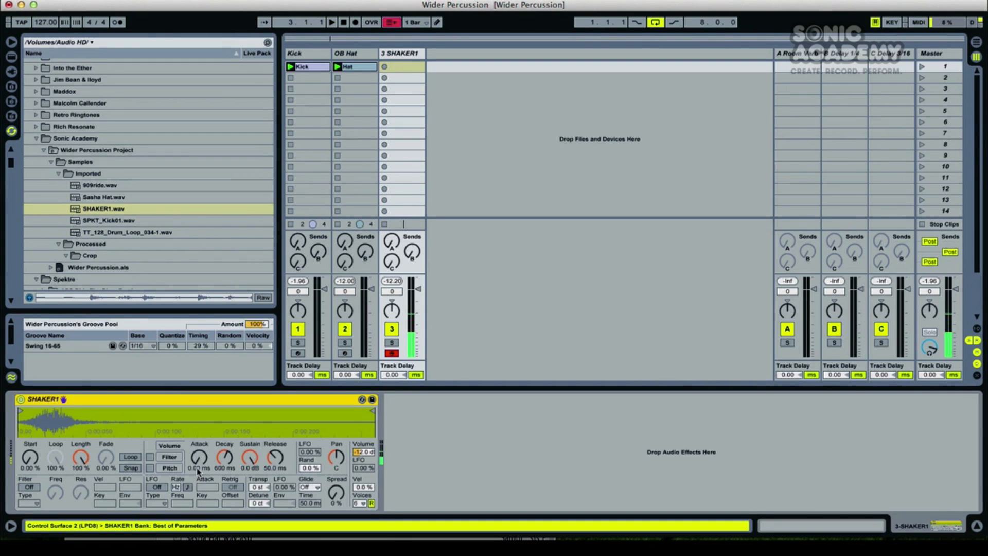
Step: Create a MIDI clip in the shaker track's first slot with four consecutive 1/16 C3 notes filling only the first beat
key("super+shift+m")
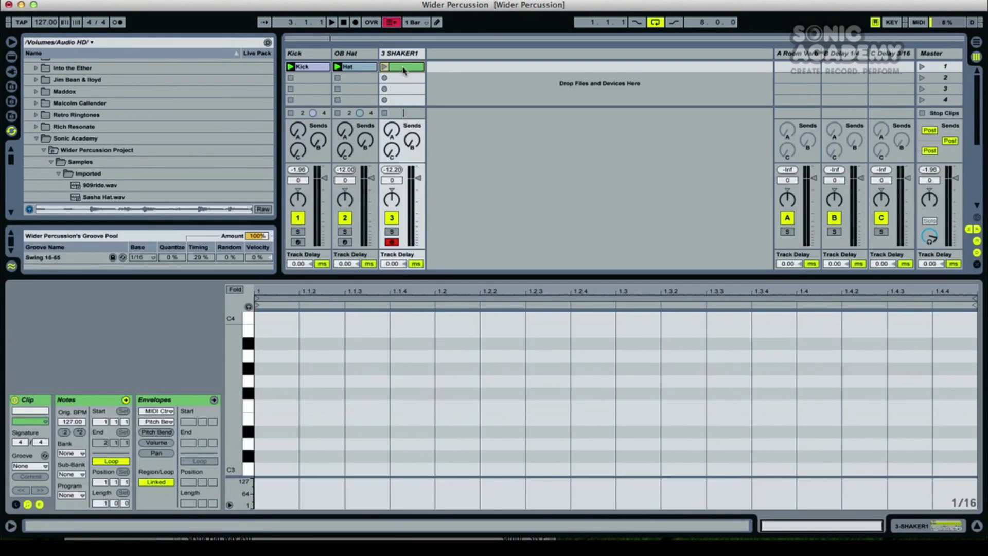
double_click(276, 469)
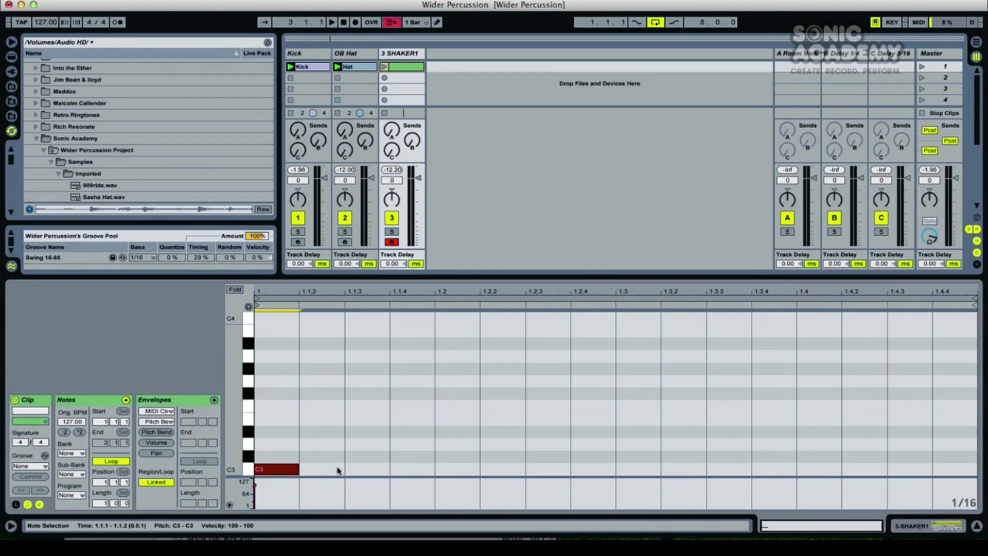
key("super+d")
key("super+d")
key("super+d")
key("super+d")
key("super+d")
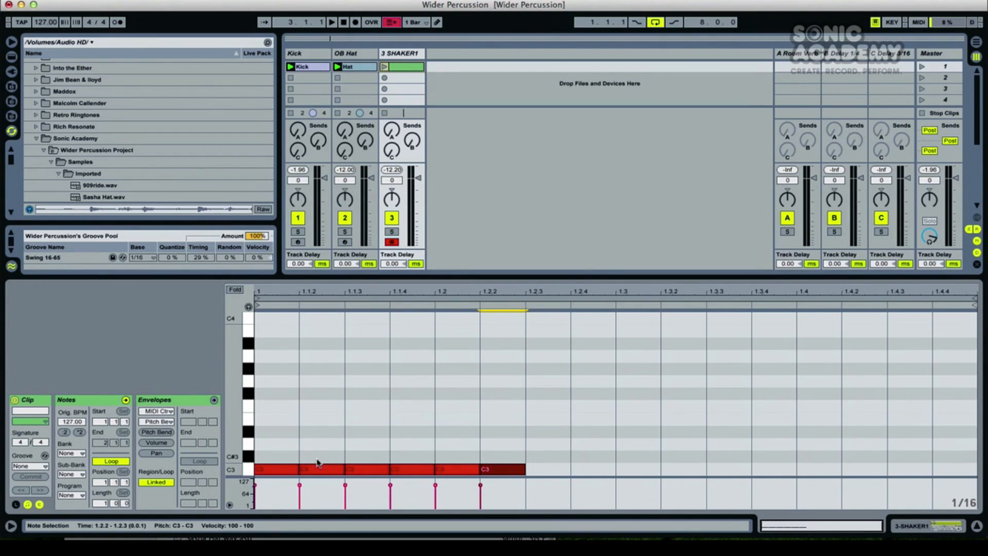
left_click_drag(565, 436, 441, 467)
key("Delete")
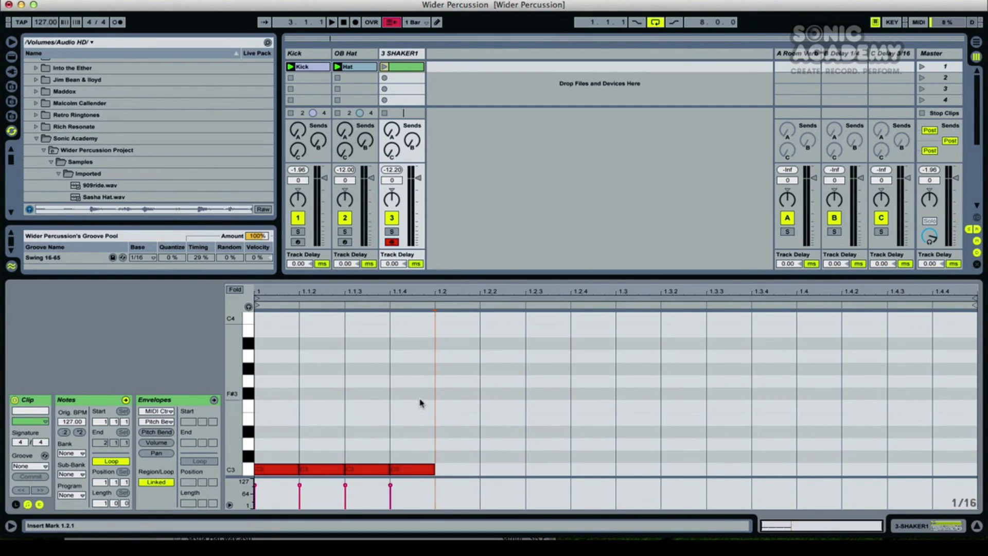
Step: Loop the shaker clip over just its first beat, covering the four notes
left_click_drag(425, 388, 229, 412)
key("super+l")
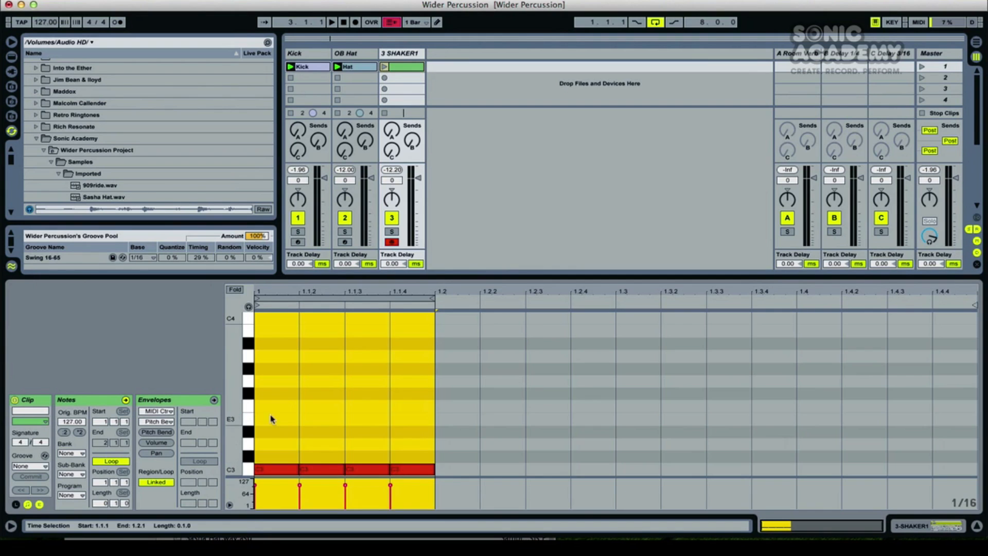
left_click(288, 470)
Step: Set the shaker instrument's velocity-to-volume amount to 61% and audition the clip alongside the kick and hat
left_click(401, 53)
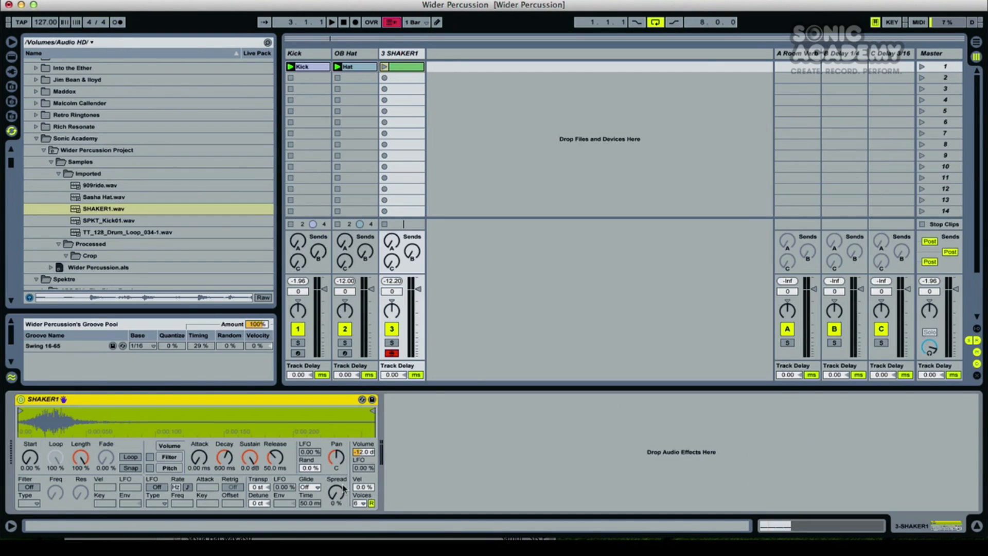
left_click(363, 486)
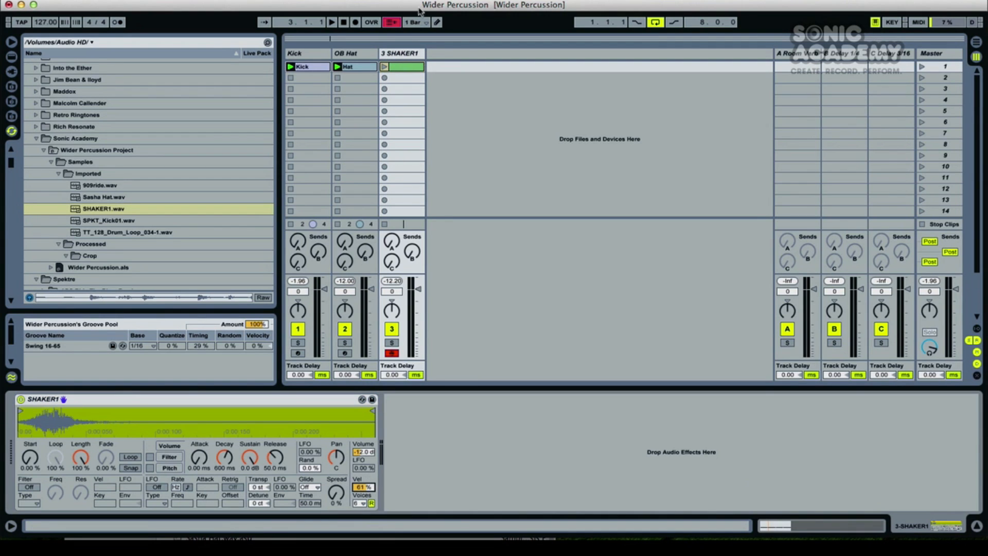
left_click(389, 66)
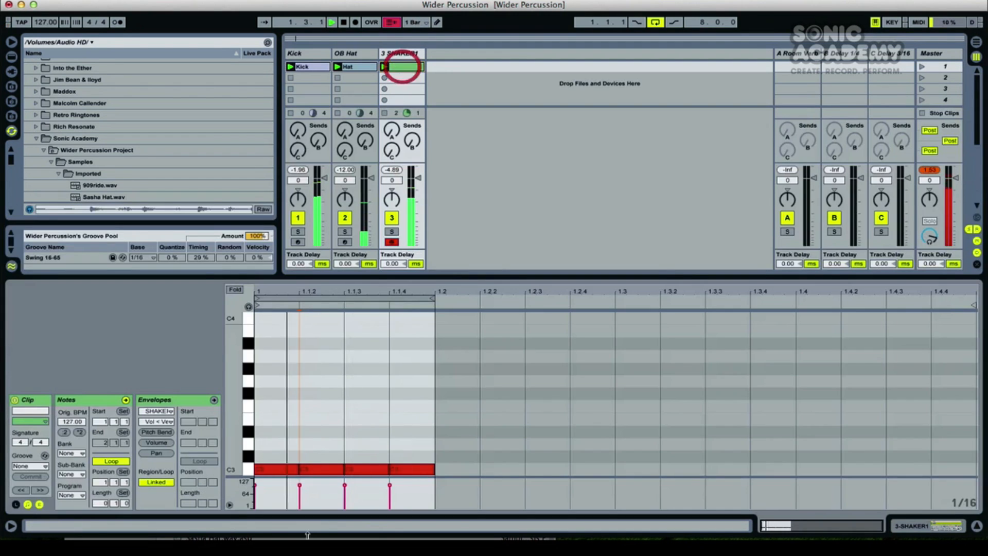
key("space")
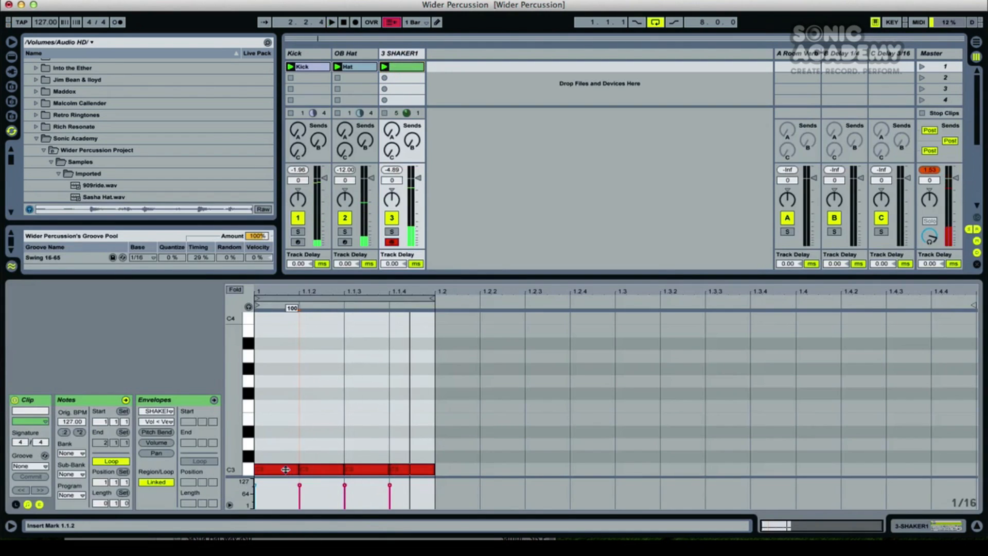
Step: Lower the first shaker note's velocity to 41 and the third's to 58, slightly reduce the second and fourth, and play the loop
left_click_drag(287, 469, 287, 500)
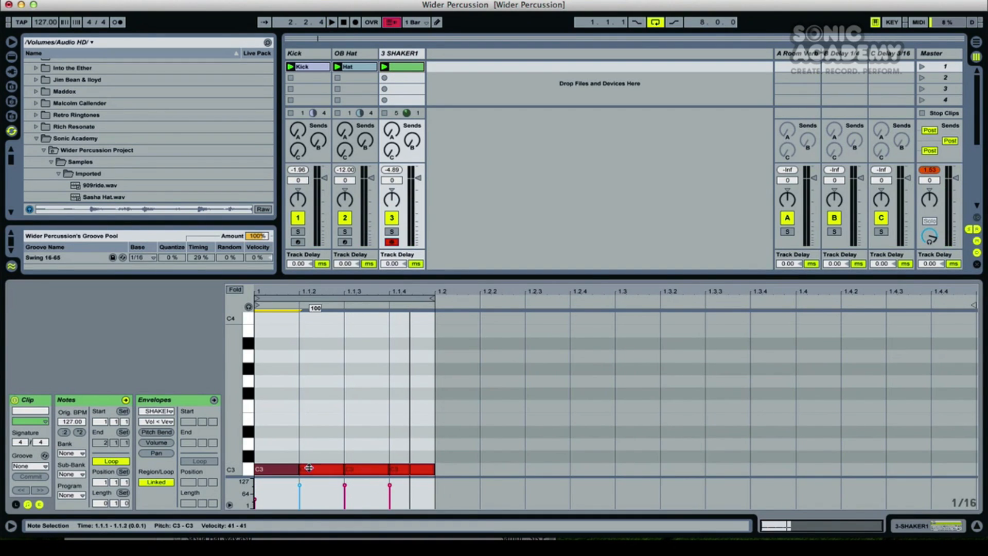
left_click_drag(309, 468, 309, 472)
left_click_drag(374, 467, 374, 486)
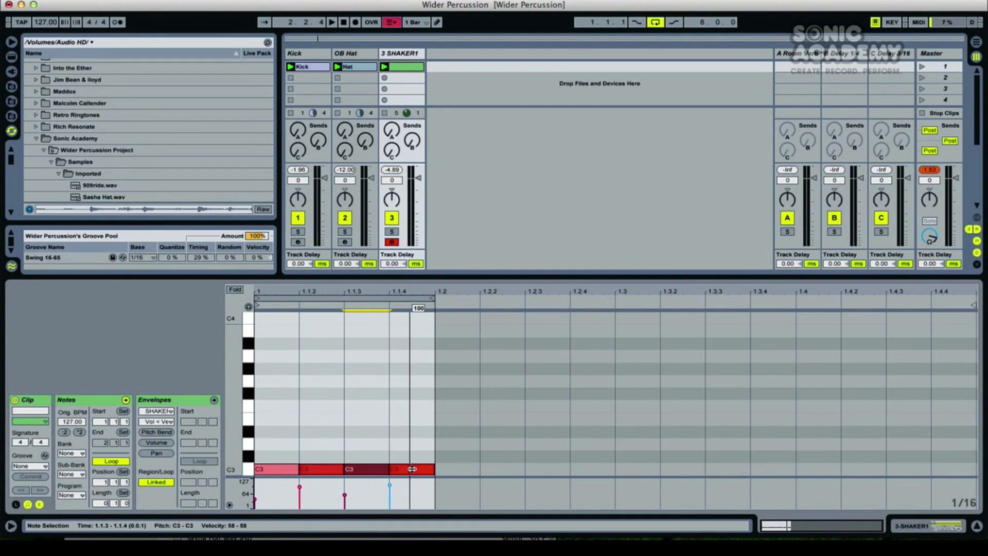
left_click(412, 468)
key("space")
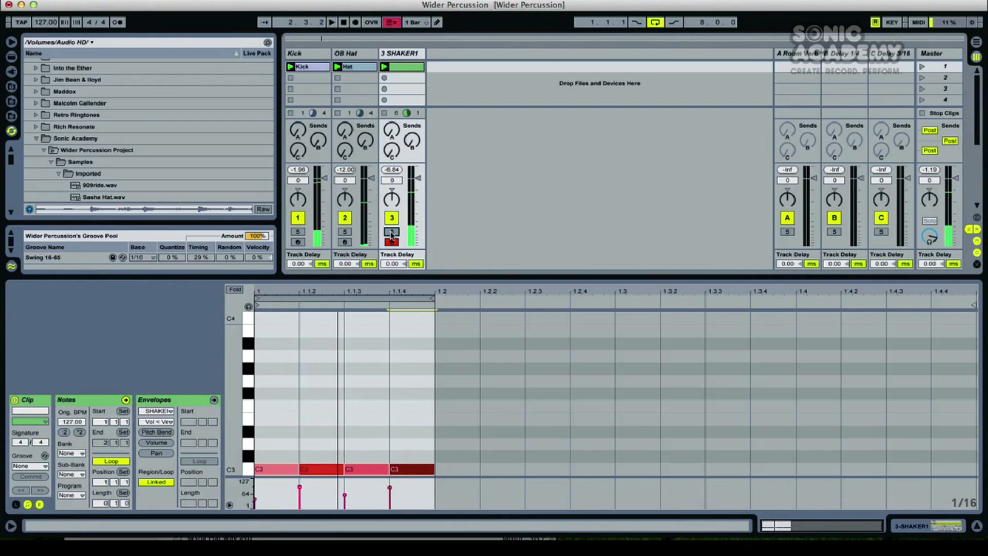
Step: Solo the shaker track and raise its instrument's random pan amount to 36% while listening to the loop
left_click(391, 232)
left_click(394, 54)
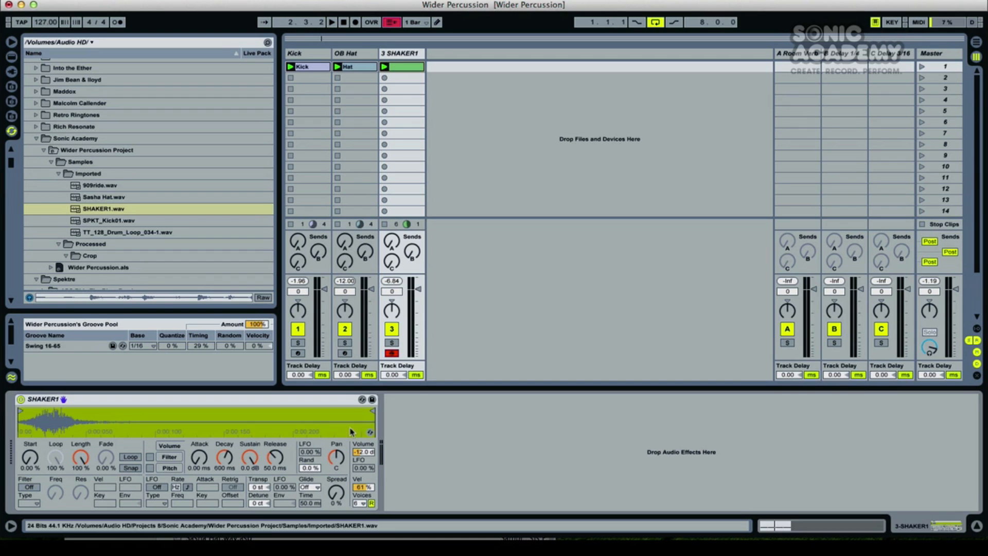
left_click(392, 343)
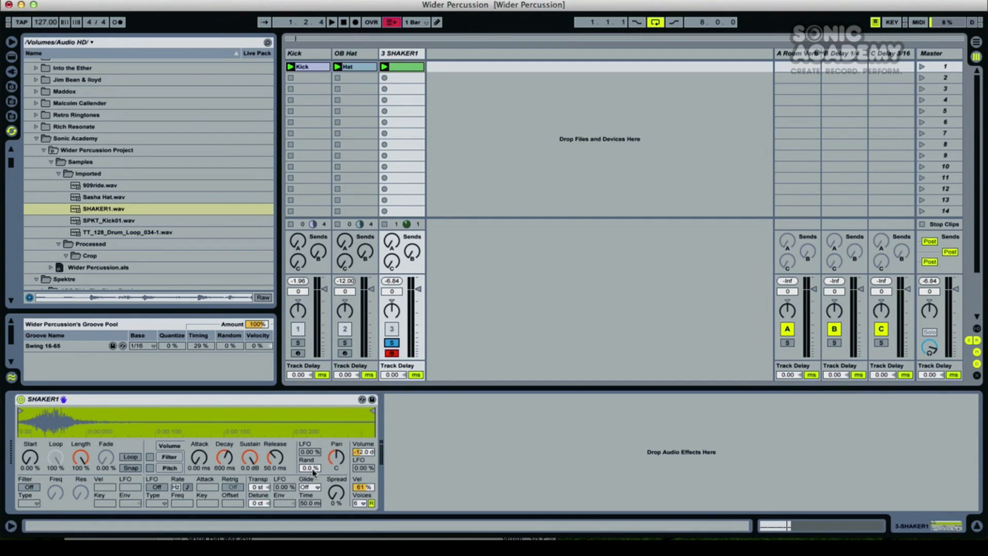
left_click_drag(312, 469, 313, 463)
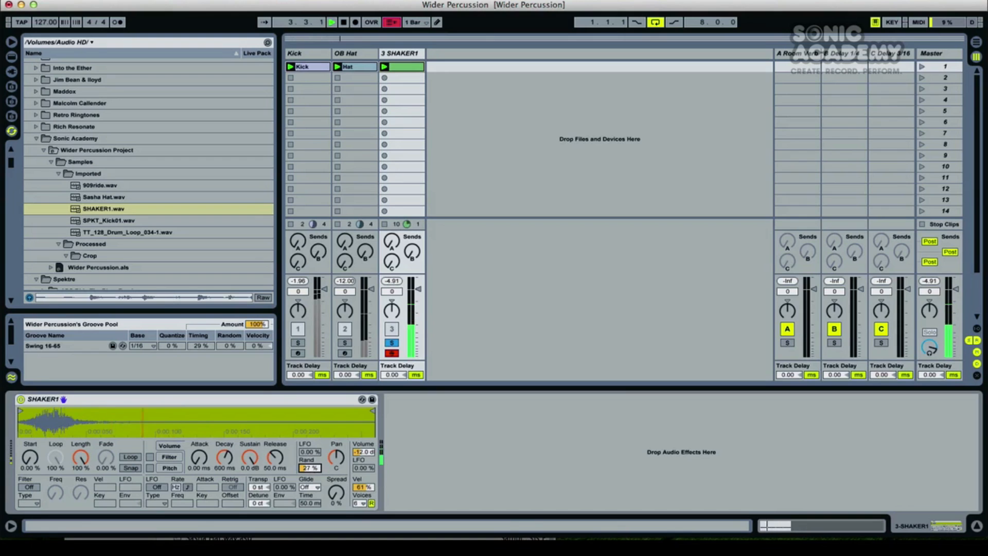
left_click_drag(312, 469, 312, 462)
key("space")
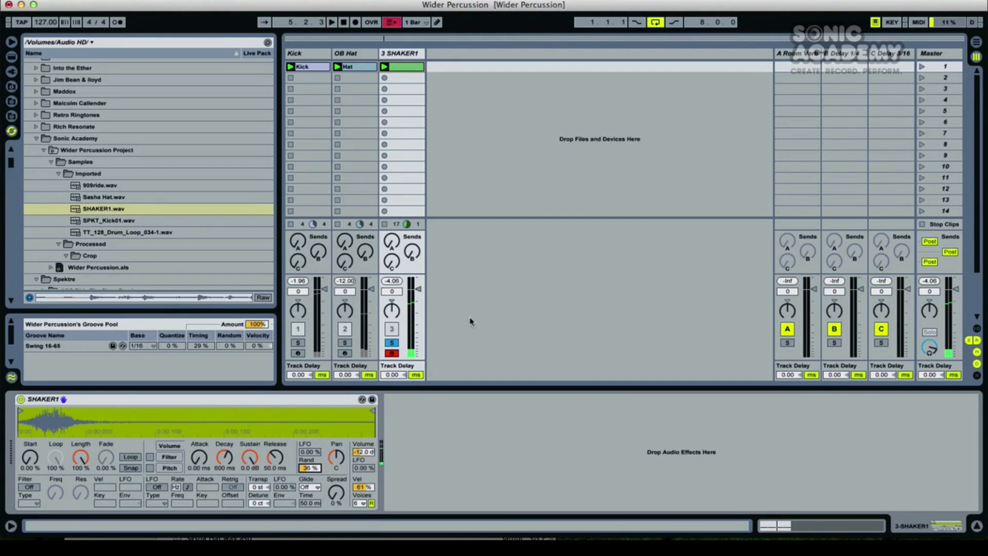
Step: Unsolo the shaker track and lower its track volume to -5.2 dB while the full beat plays
left_click(391, 343)
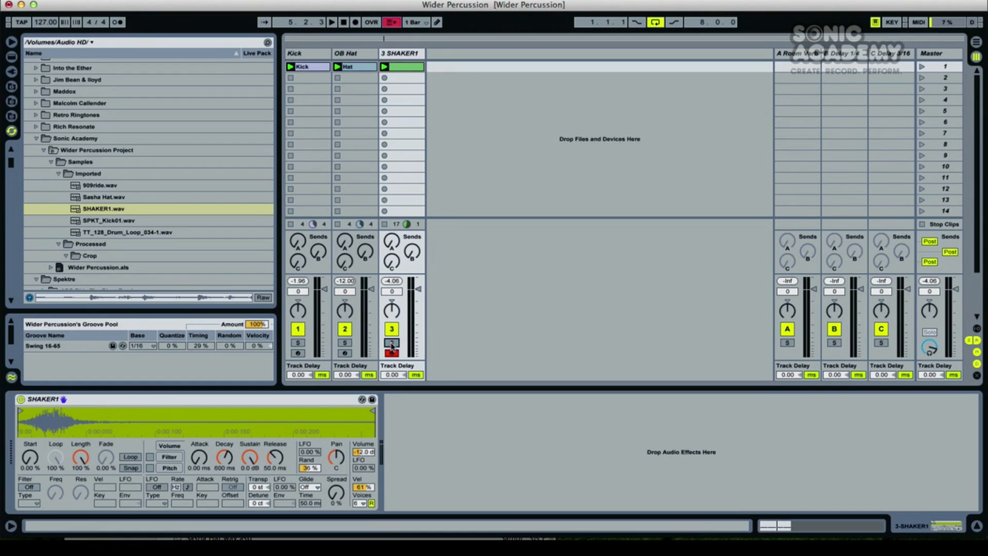
key("space")
left_click_drag(418, 289, 418, 301)
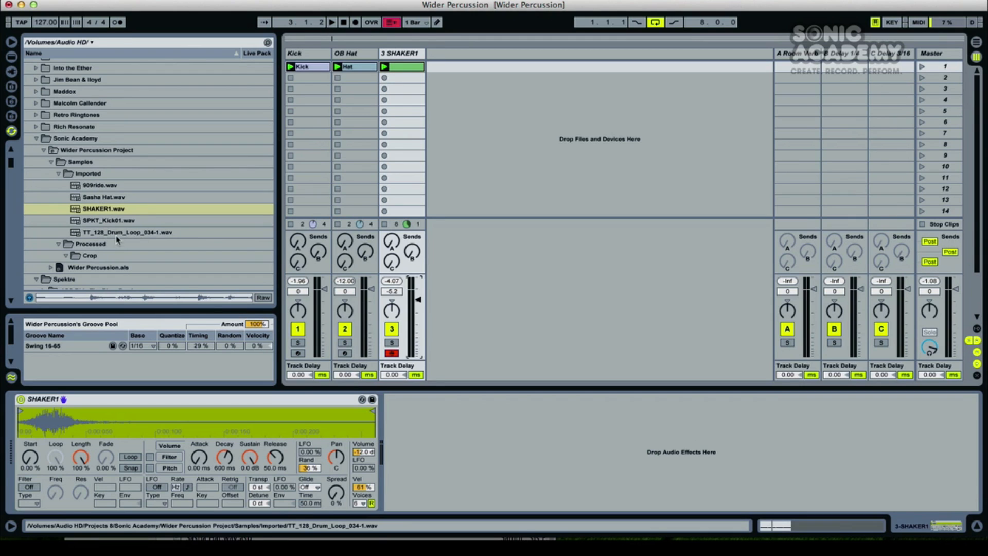
Step: Add TT_128_Drum_Loop_034-1.wav as a clip on a new audio track, solo that track and audition the loop
left_click_drag(117, 233, 493, 64)
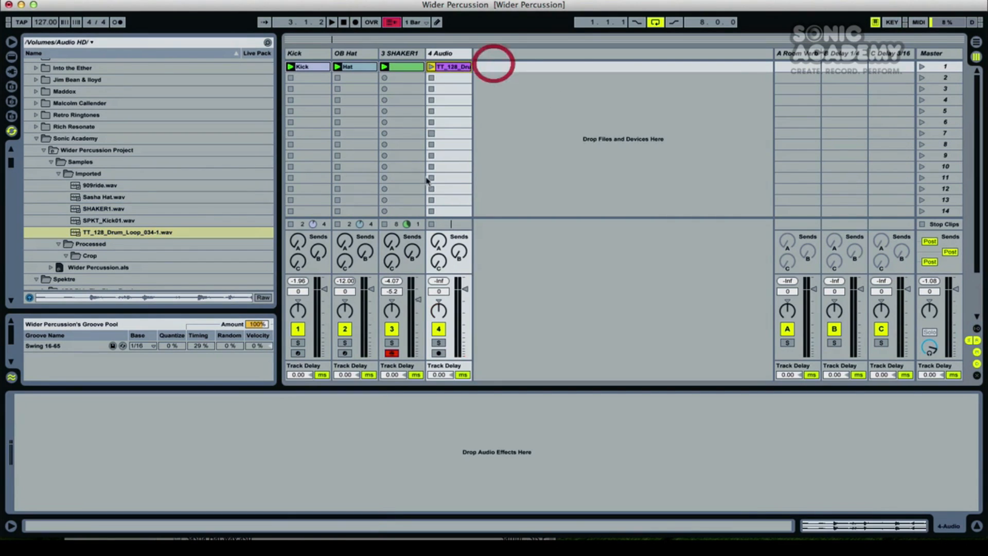
left_click(439, 343)
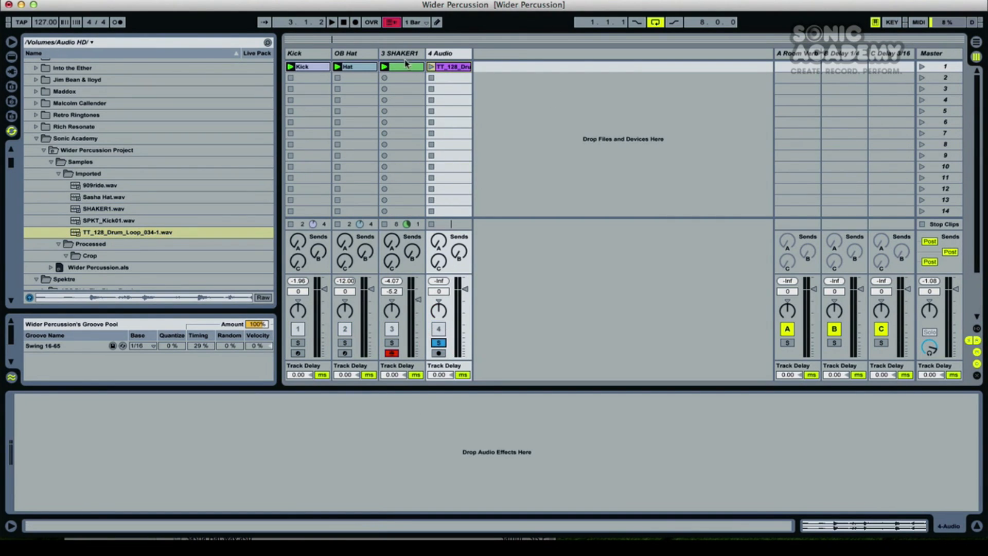
left_click(431, 67)
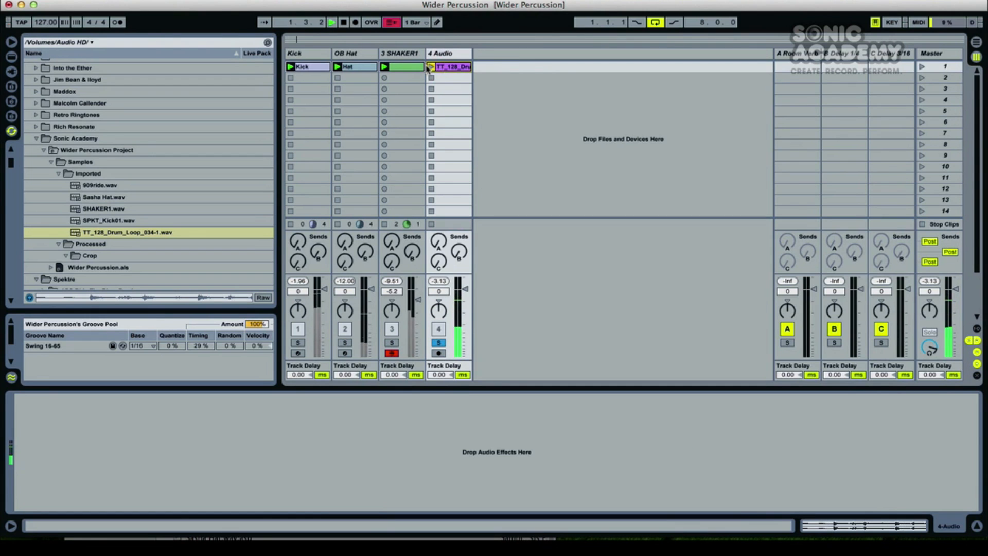
double_click(431, 68)
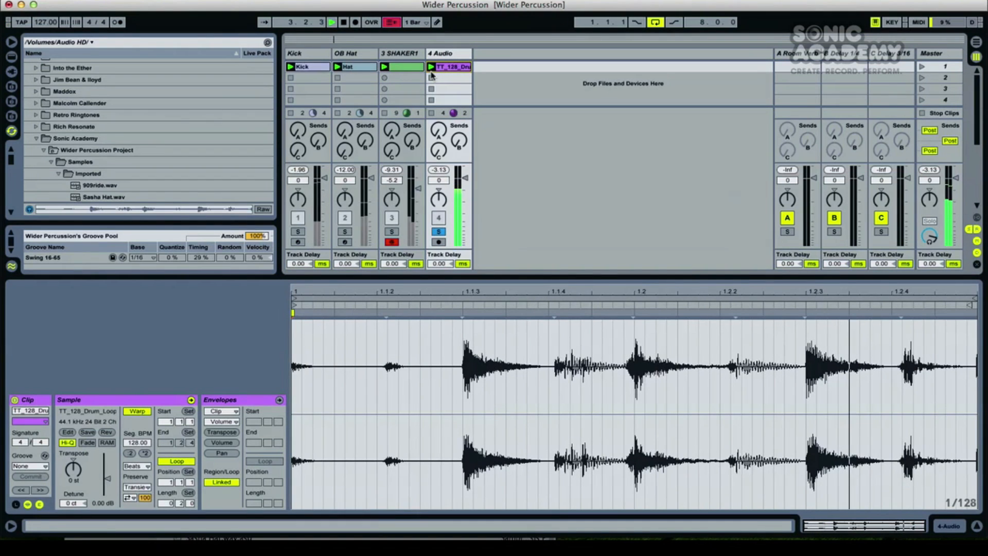
key("space")
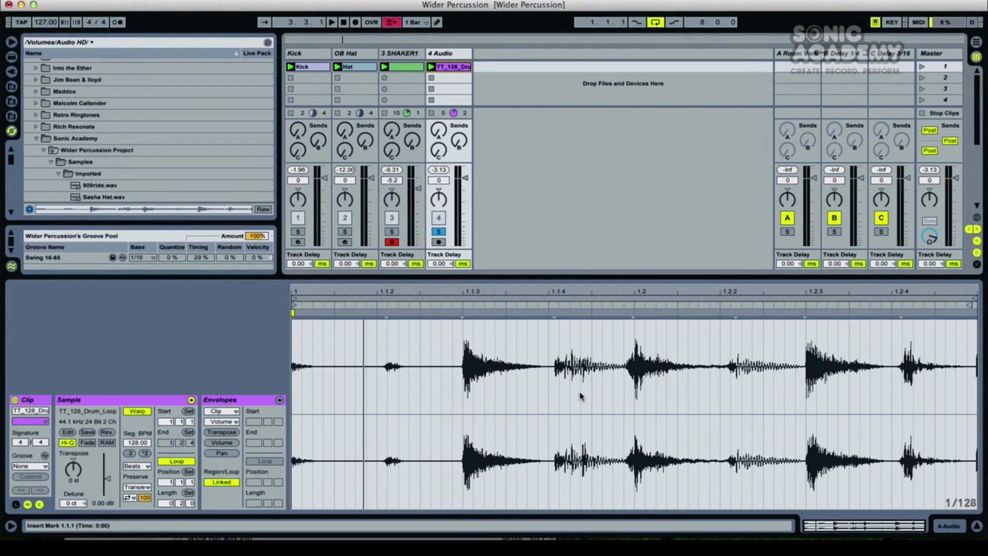
Step: Slice the drum loop to a new MIDI track per transient using the Built-in with Tuning preset, and delete the original audio track
right_click(451, 69)
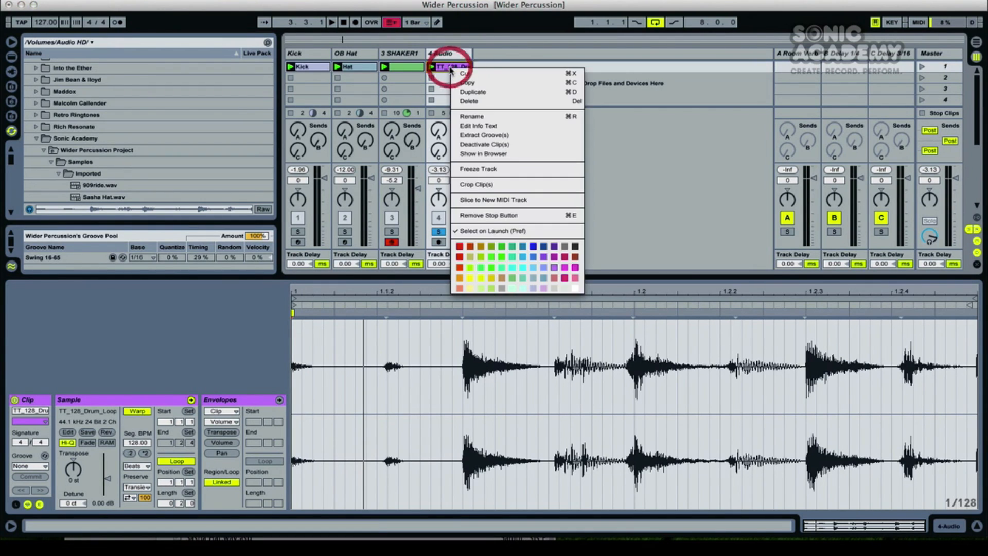
left_click(505, 200)
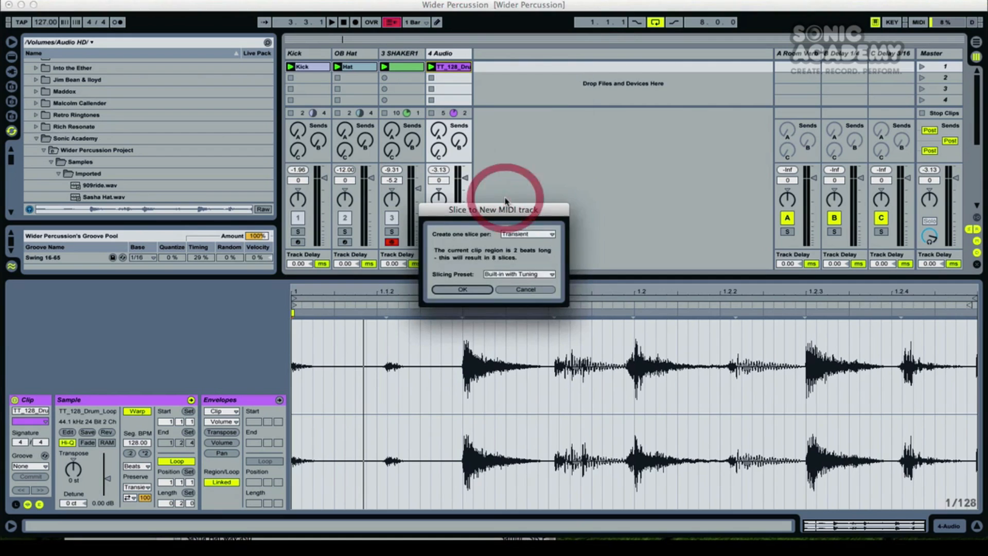
left_click(451, 289)
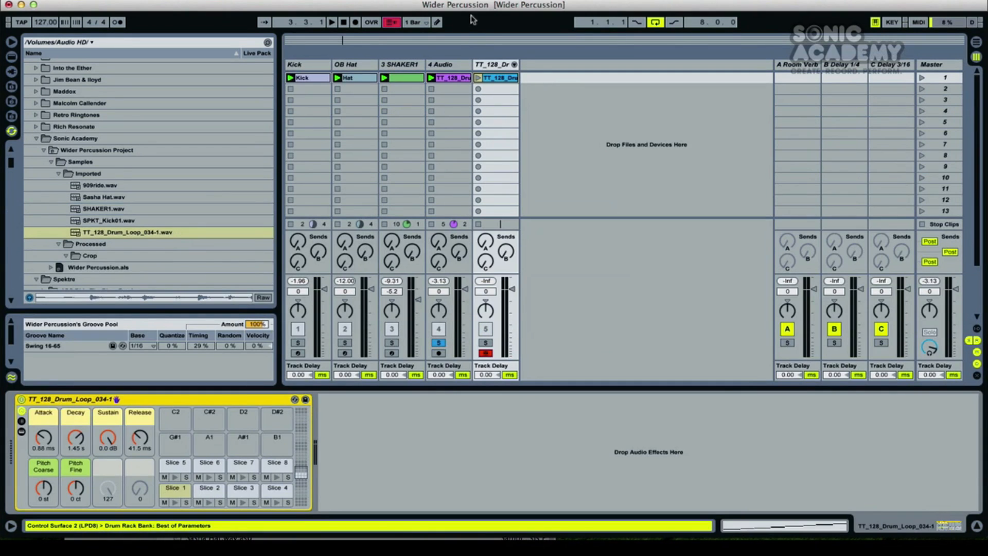
left_click(455, 64)
key("Delete")
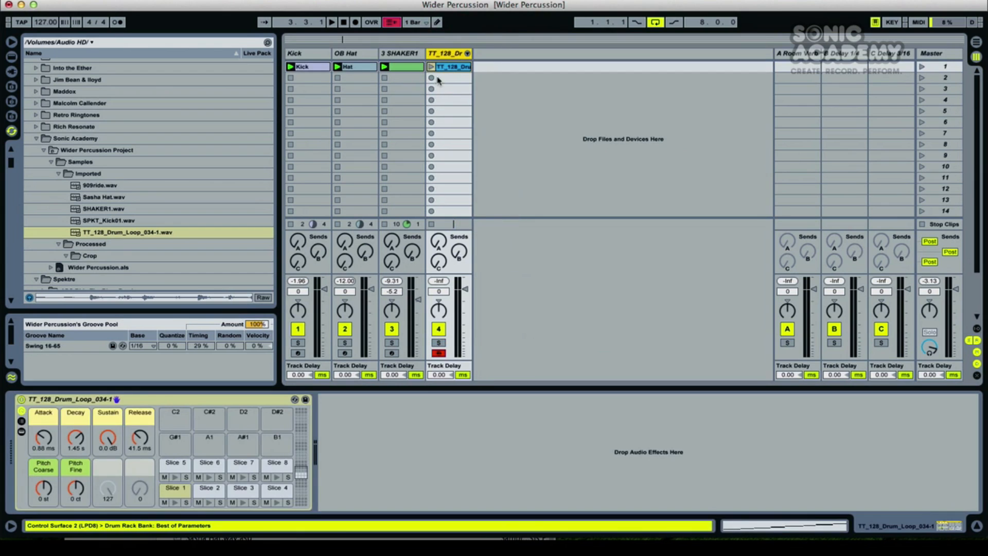
Step: Launch the sliced drum-loop clip with its track soloed and open the clip's slice notes
left_click(431, 67)
left_click(439, 342)
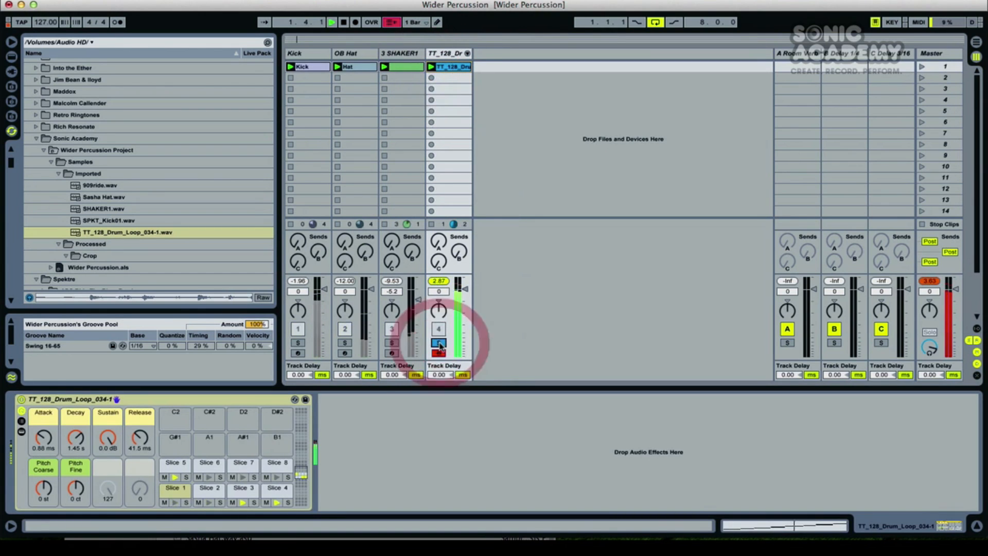
double_click(458, 67)
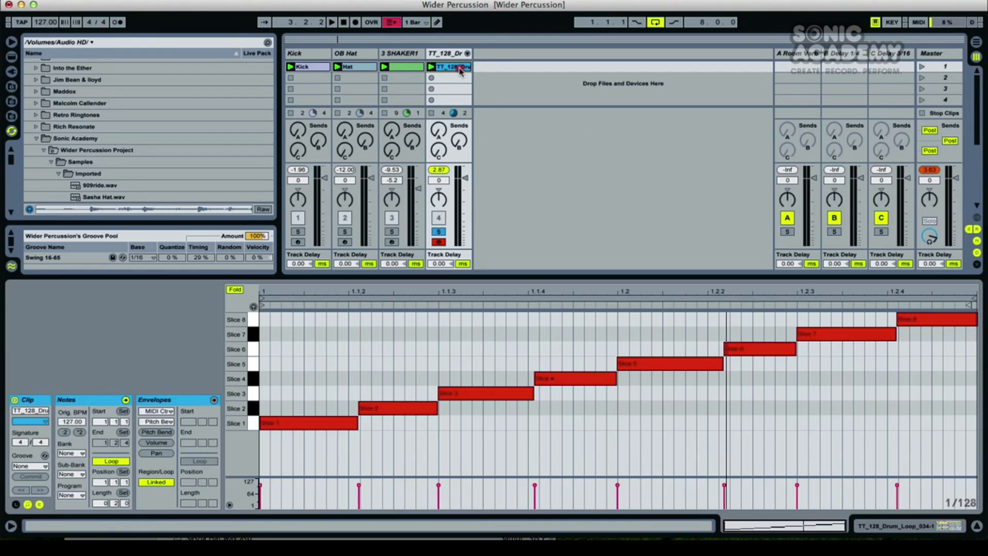
Step: Delete the Slice 1 and Slice 5 notes from the sliced drum-loop clip and play back the remaining slices
left_click(319, 423)
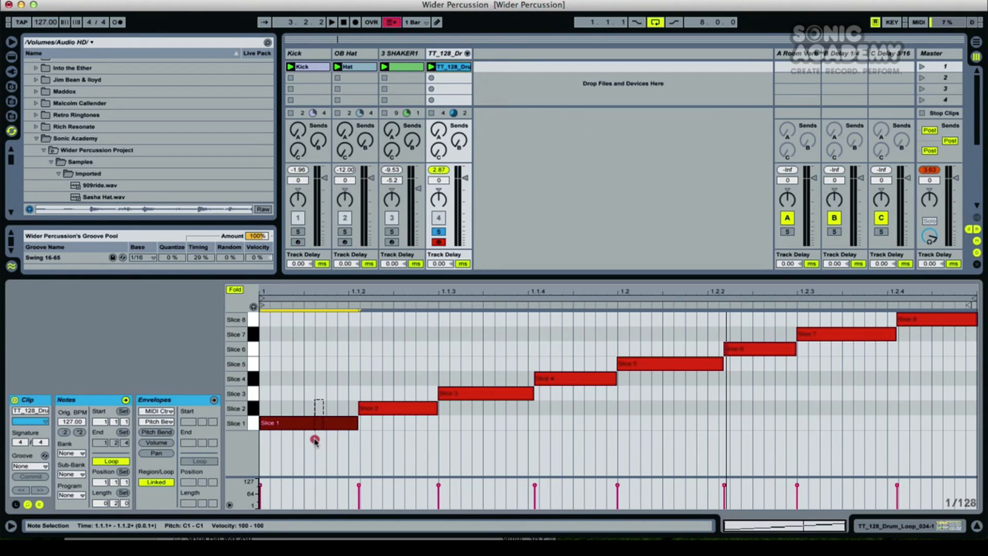
key("Delete")
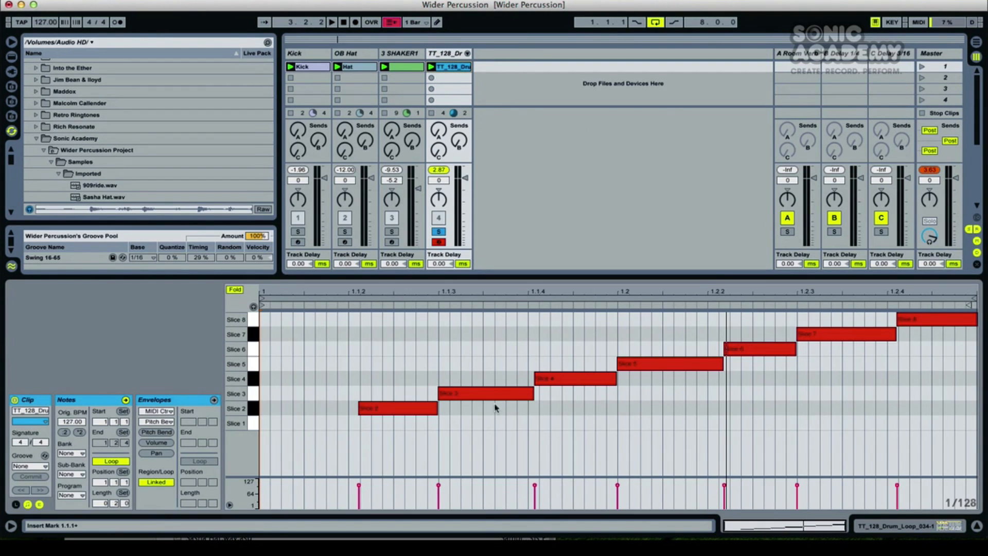
left_click_drag(662, 330, 641, 415)
key("Delete")
key("space")
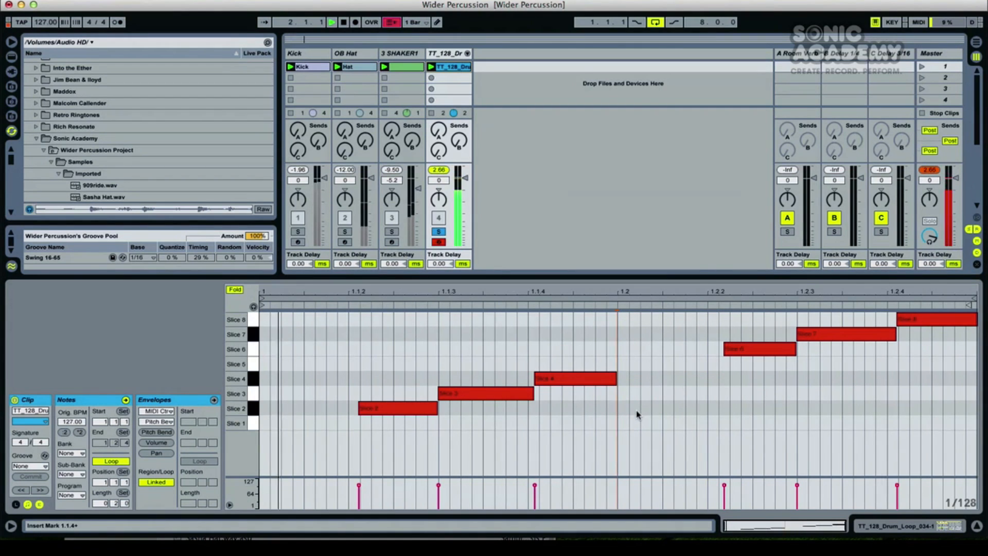
key("space")
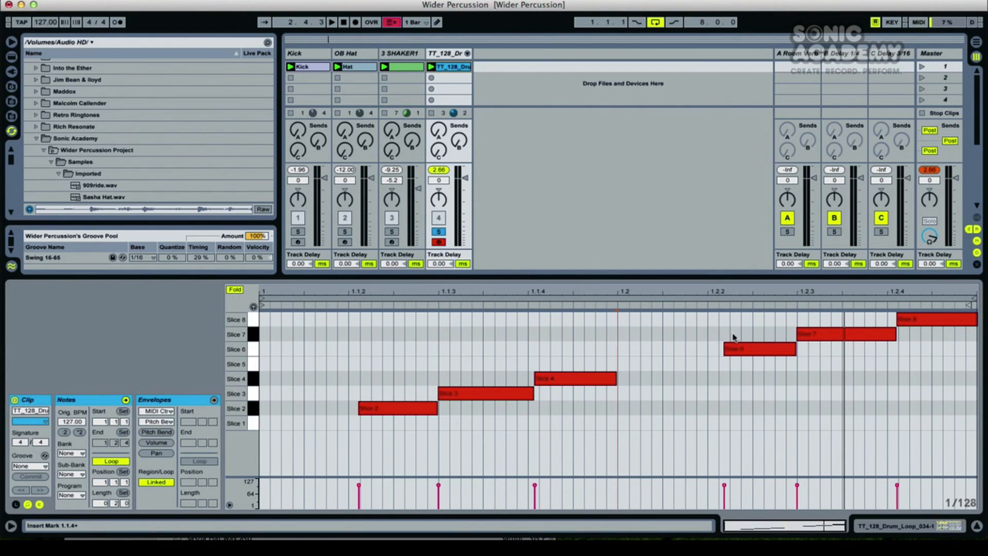
Step: Turn on note preview in the clip and audition the Slice 4 and Slice 6 notes in alternation
left_click(566, 379)
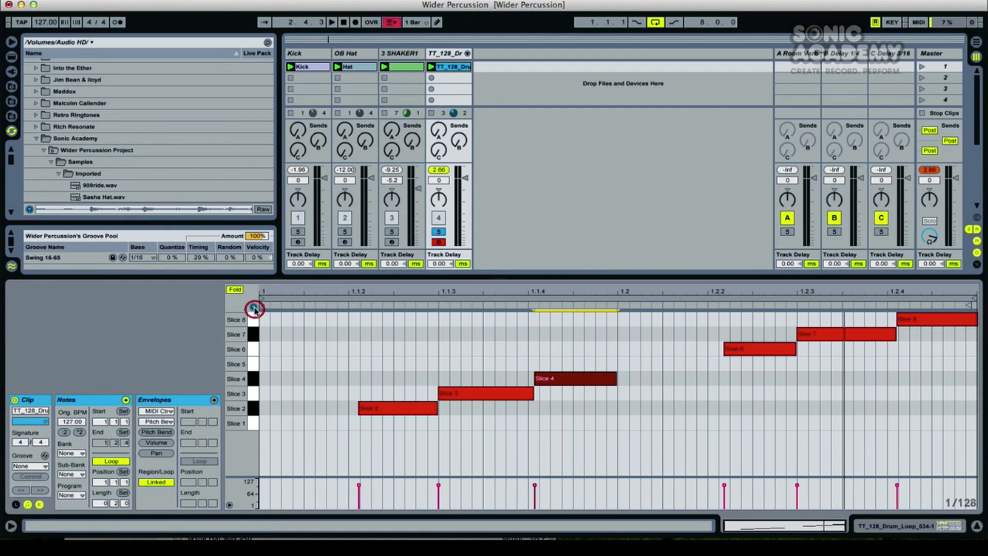
left_click(592, 378)
left_click(770, 350)
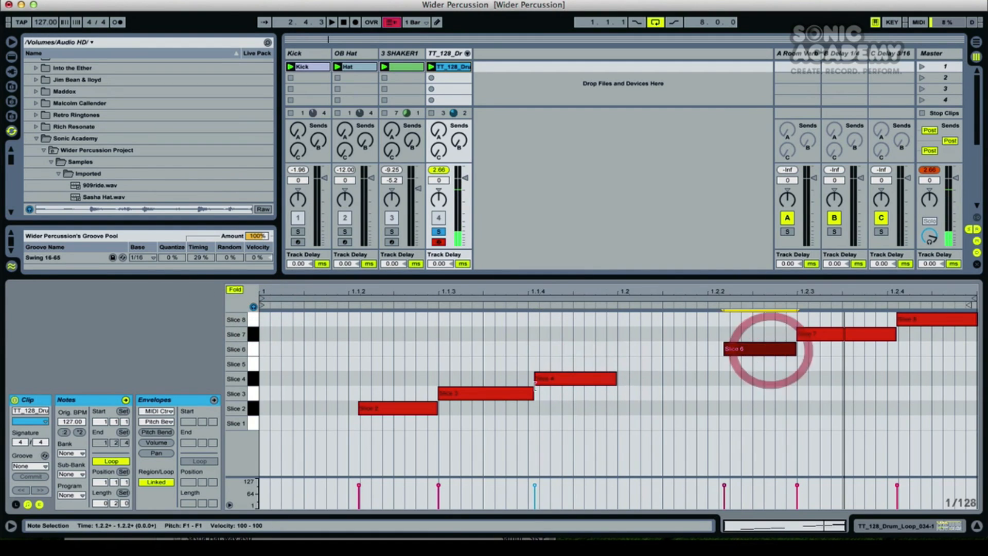
left_click(538, 379)
left_click(751, 349)
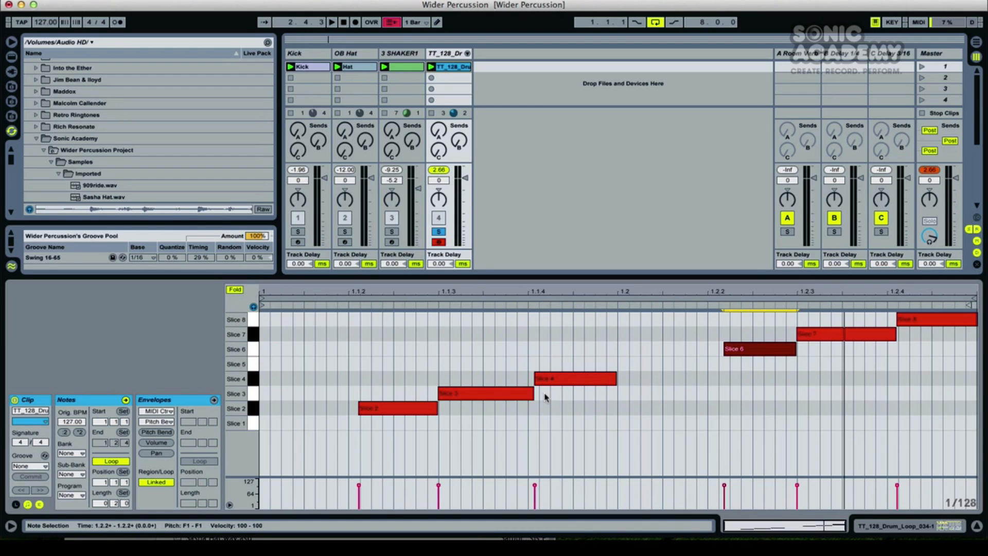
Step: Unsolo the sliced drum-loop track and unfold its individual slice chains in an enlarged mixer view
left_click(441, 232)
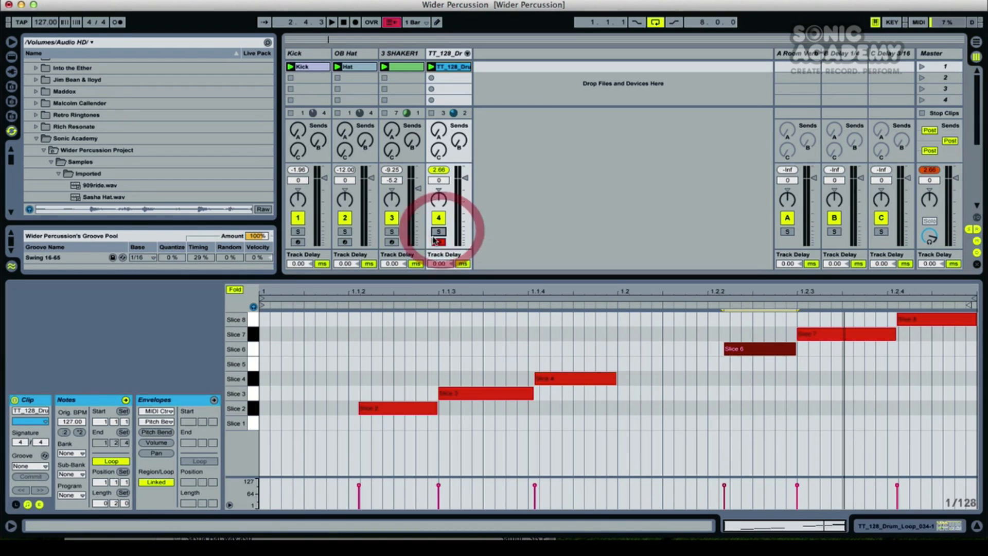
key("space")
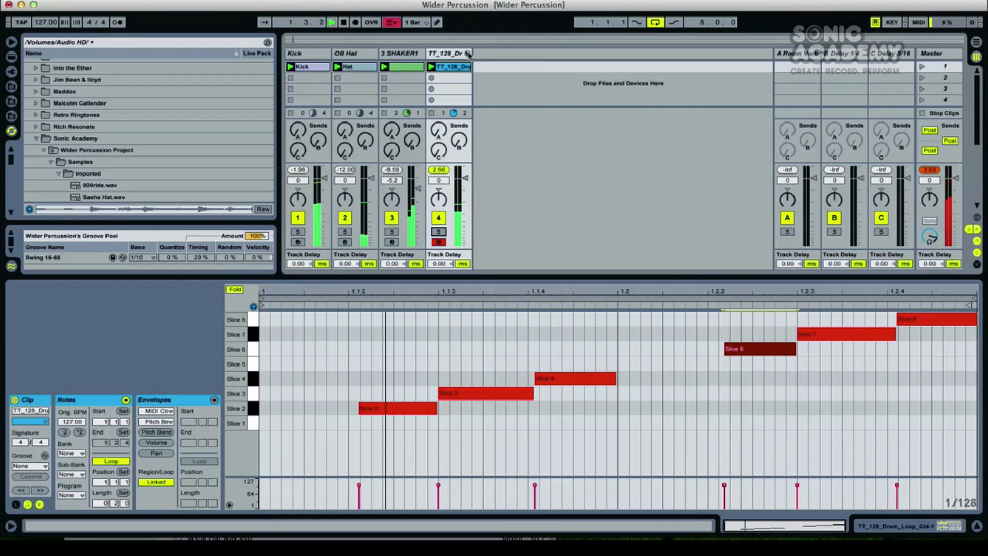
left_click(467, 53)
key("space")
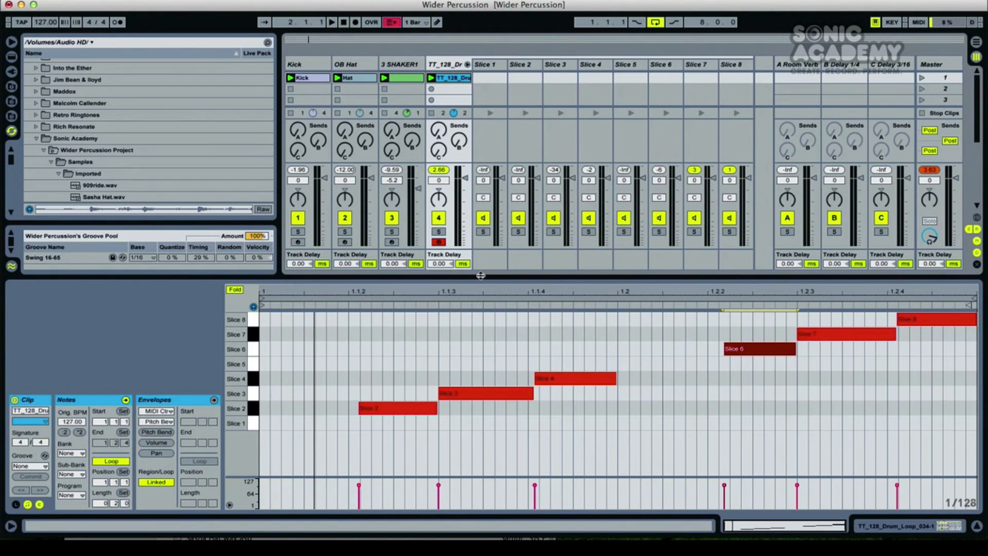
left_click_drag(480, 275, 478, 353)
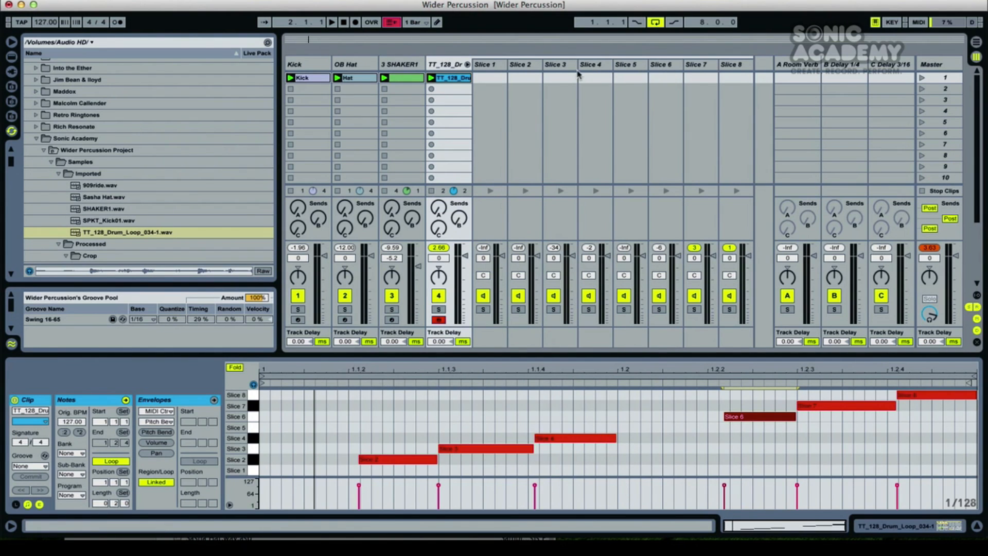
Step: Pan the Slice 4 chain to 40L and the Slice 6 chain to 40R while checking the full beat
key("space")
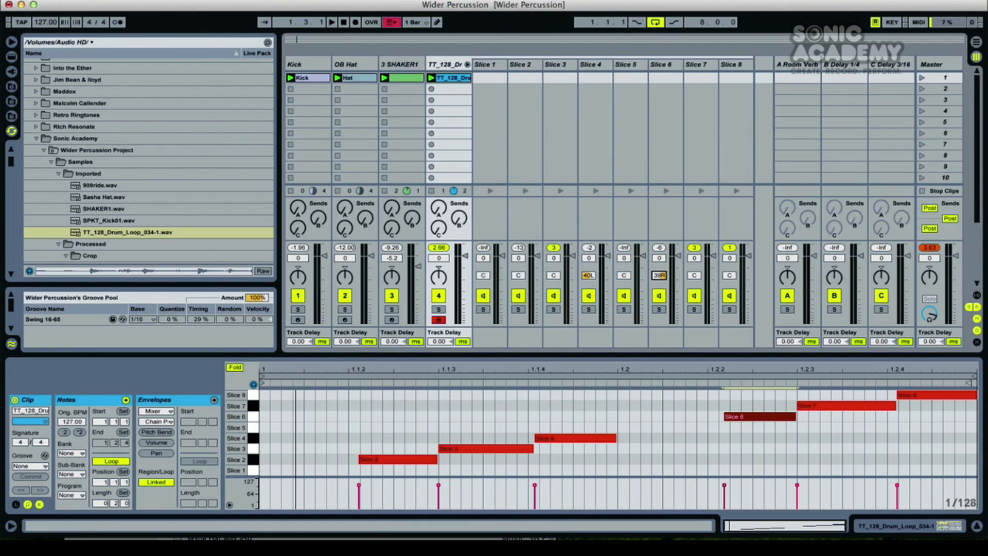
key("space")
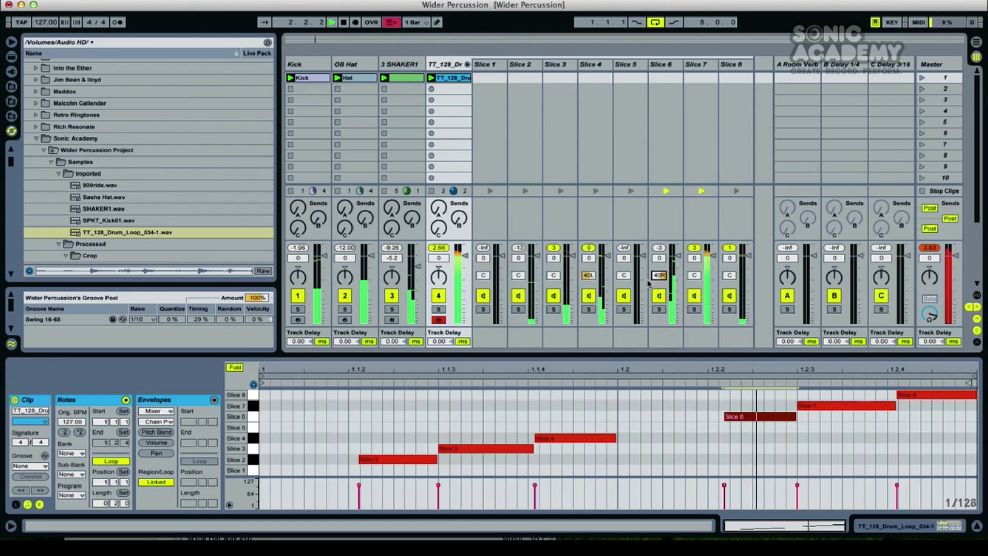
key("space")
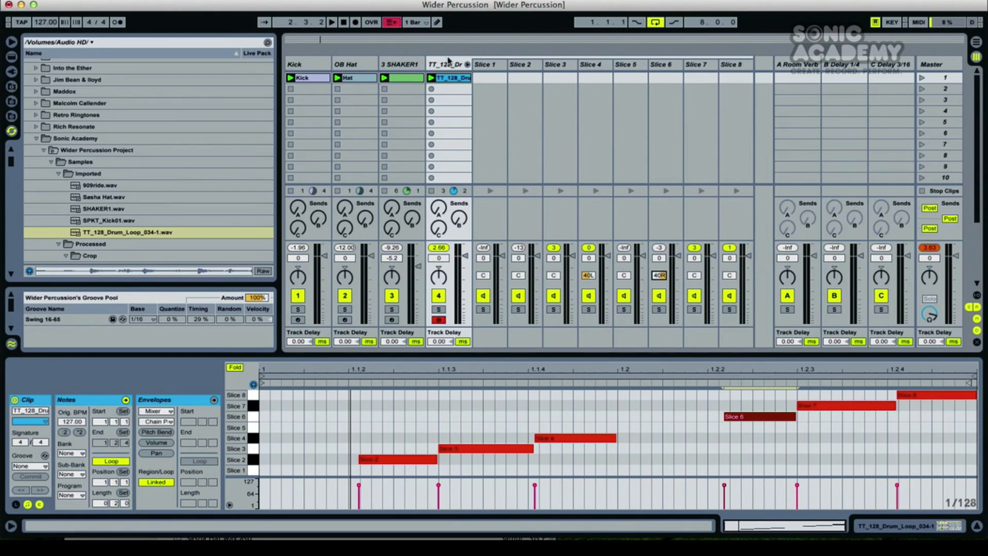
Step: Fold the slice chains away and lower the drum-loop track's volume to -4.3 dB while the beat plays
left_click(467, 65)
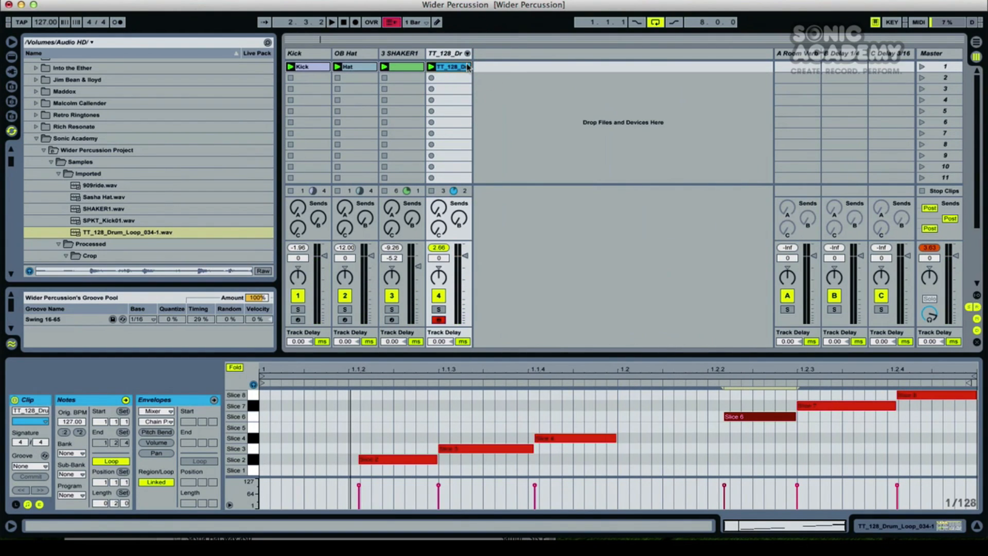
key("space")
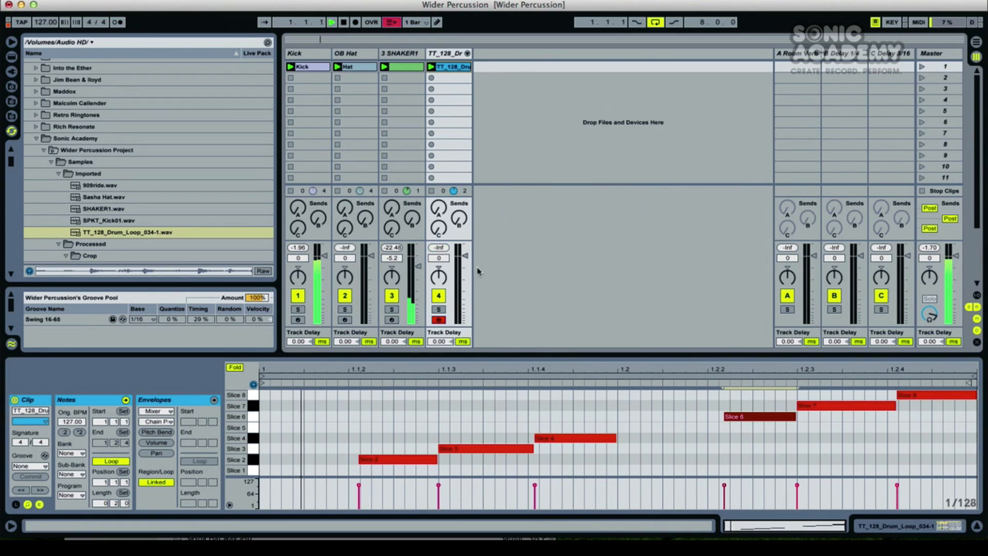
left_click_drag(465, 256, 464, 264)
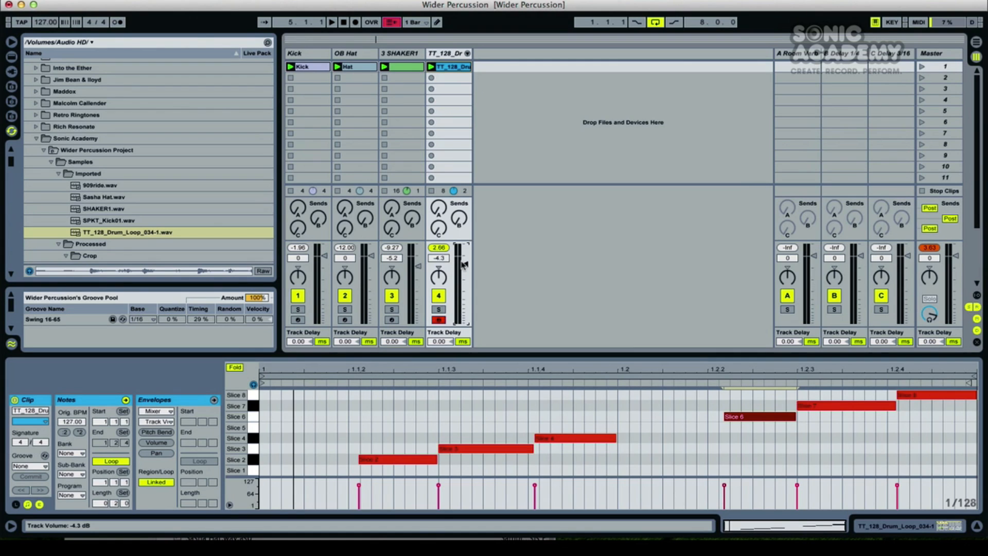
Step: Insert a new MIDI track after the drum loop, load 909ride.wav as its instrument and audition the ride sound
right_click(488, 55)
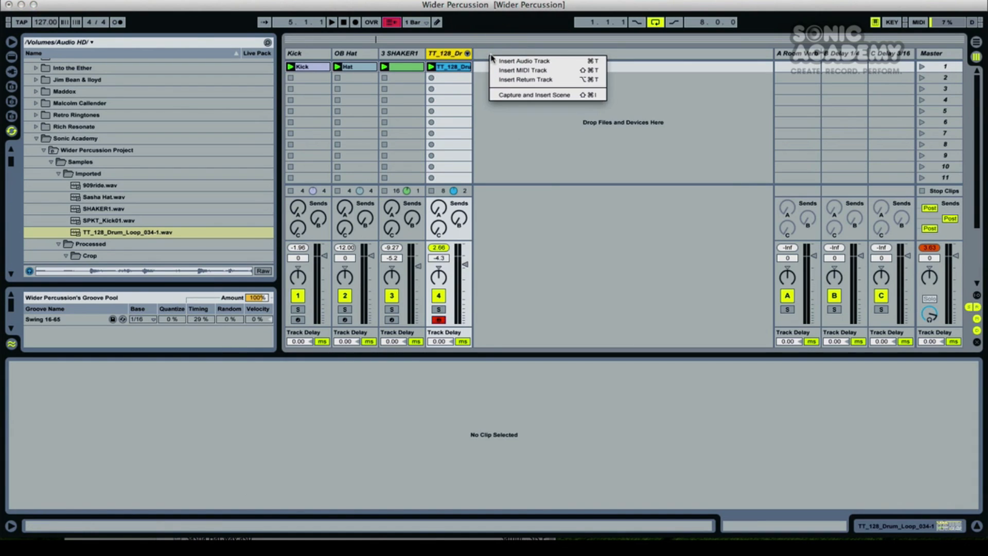
left_click(522, 70)
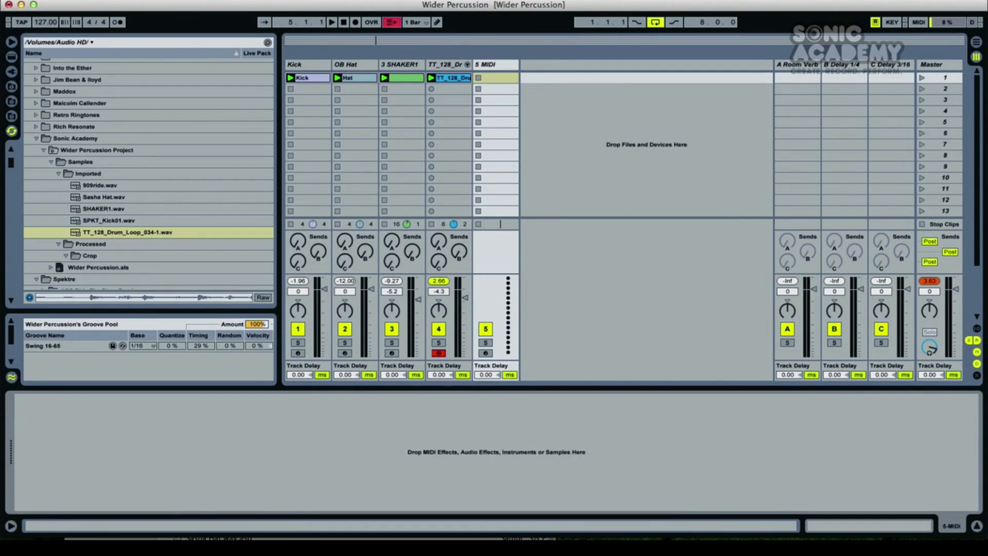
left_click_drag(99, 185, 188, 461)
key("a")
key("a")
key("a")
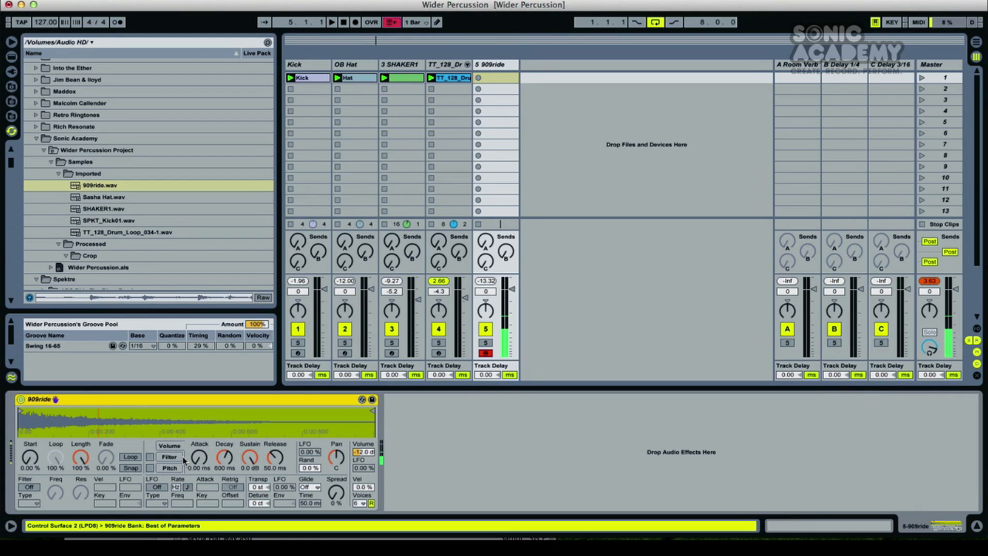
Step: Create a one-bar clip in the ride track's first slot with eighth-note C3 notes on all four offbeats, starting at 1.1.3
double_click(496, 78)
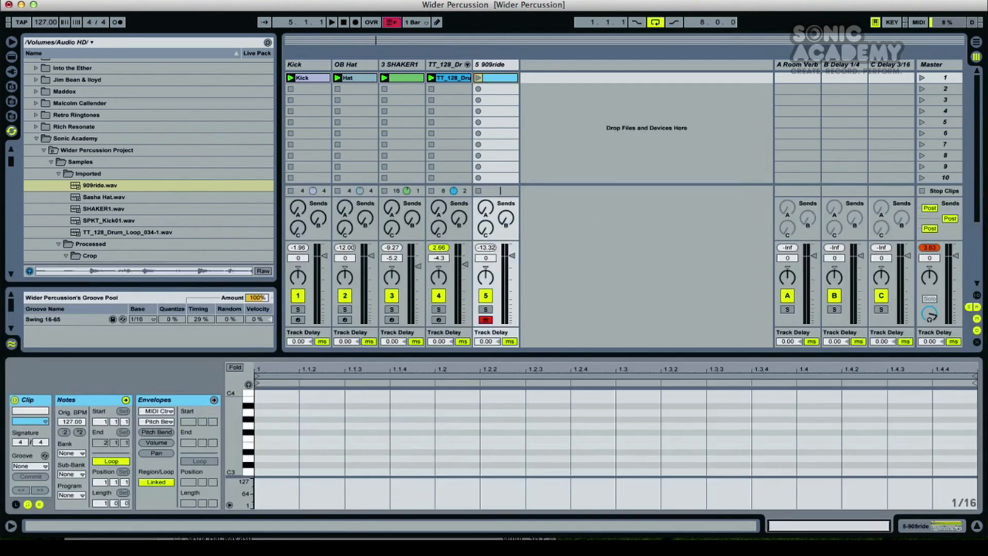
double_click(364, 461)
left_click_drag(391, 458, 261, 469)
key("ctrl+d")
key("ctrl+d")
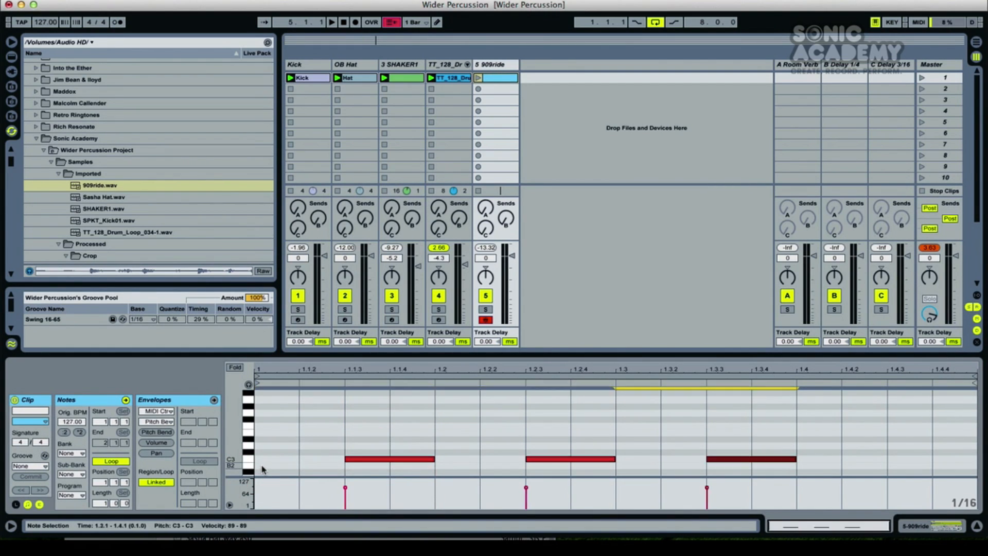
key("ctrl+d")
Step: Solo the ride track, launch its clip and raise the 909ride instrument's release to 4.37 s
left_click(485, 309)
key("space")
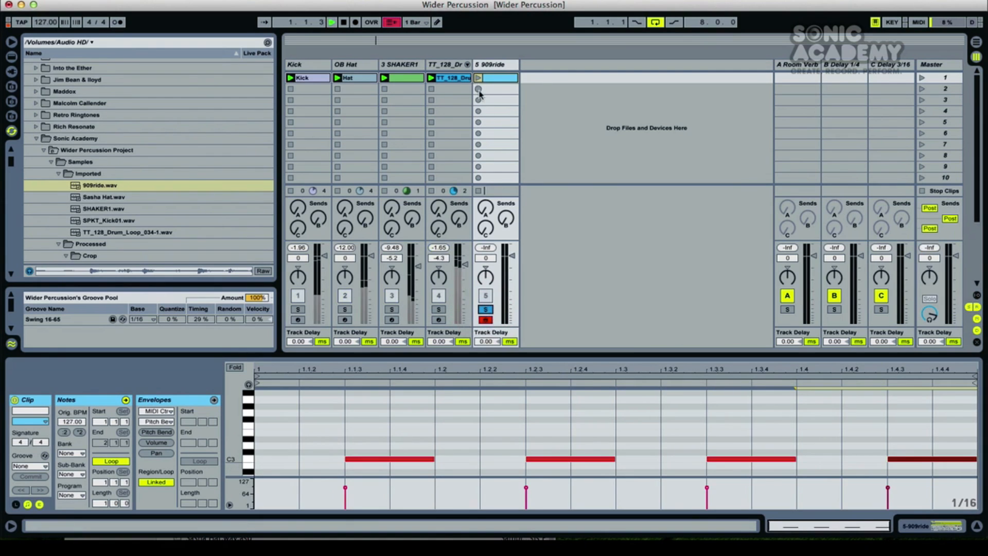
key("space")
double_click(488, 64)
left_click_drag(276, 459, 276, 446)
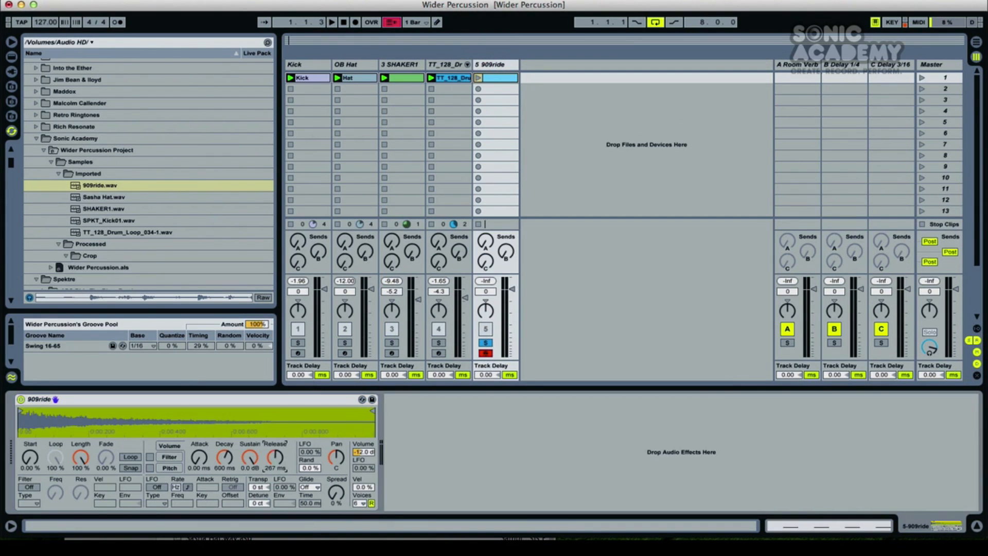
key("space")
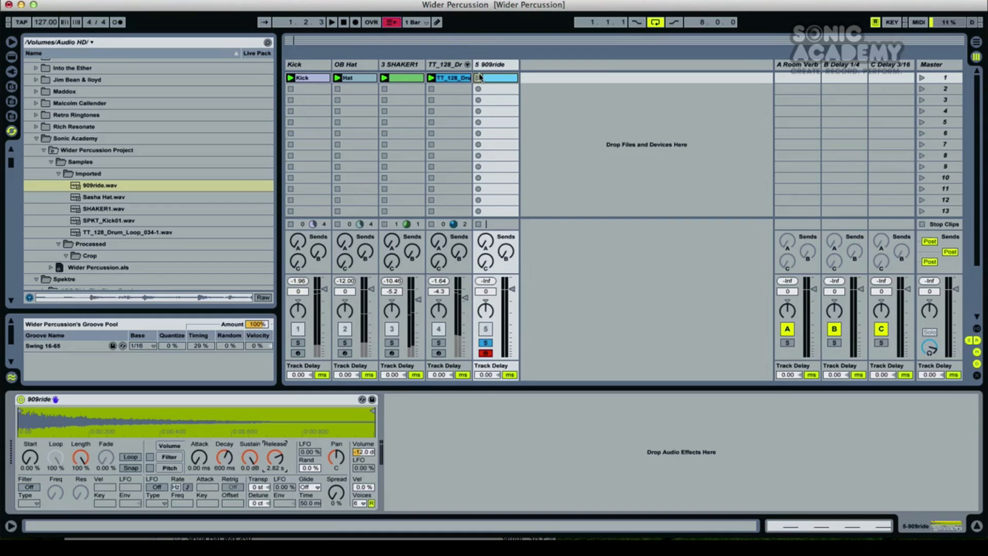
left_click(479, 77)
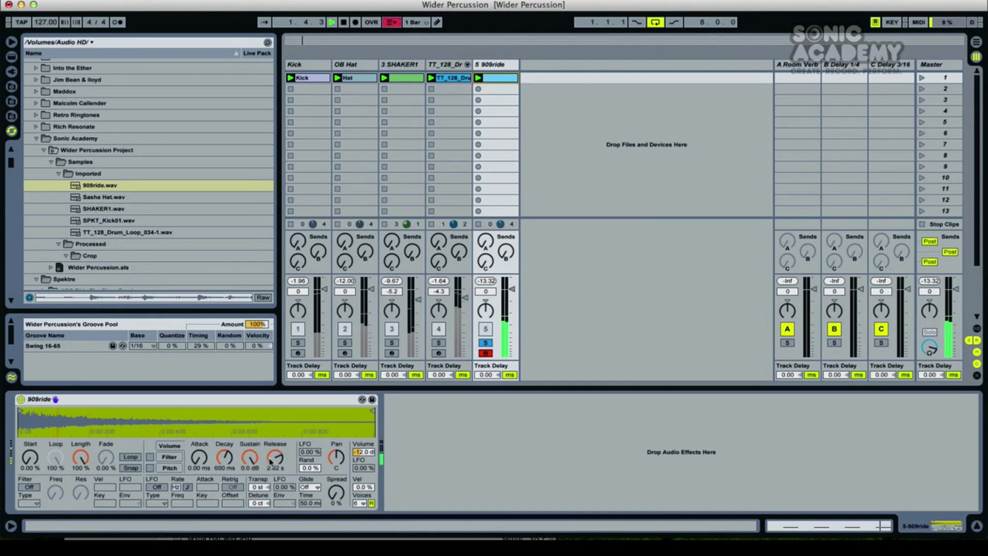
left_click_drag(276, 457, 274, 453)
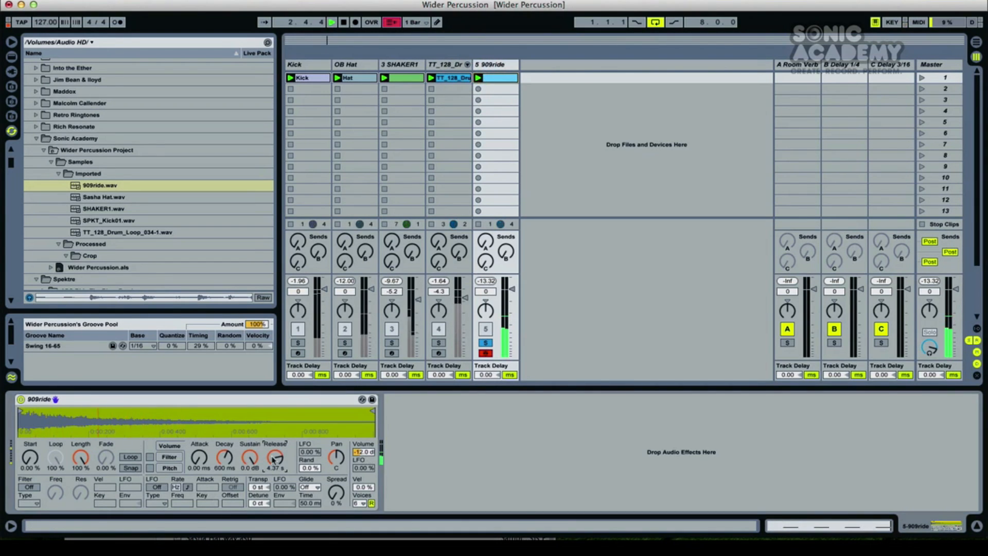
Step: Group the 909ride instrument into an Instrument Rack and show the rack's chain list
left_click(83, 401)
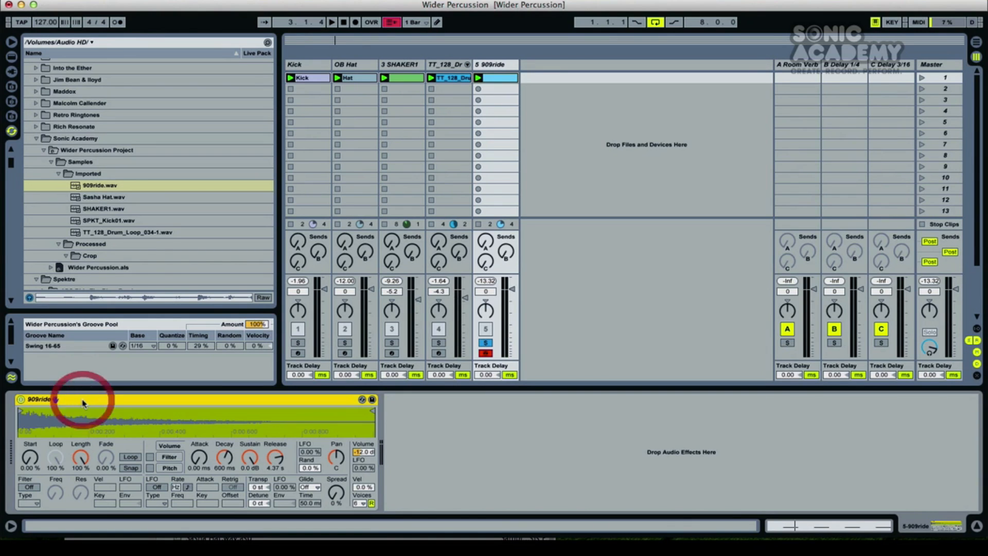
right_click(92, 401)
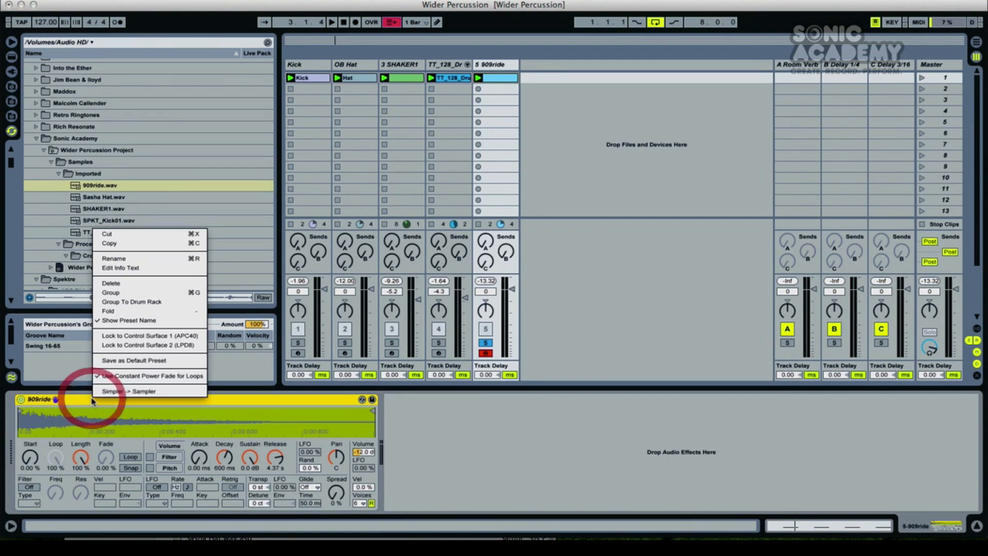
left_click(137, 292)
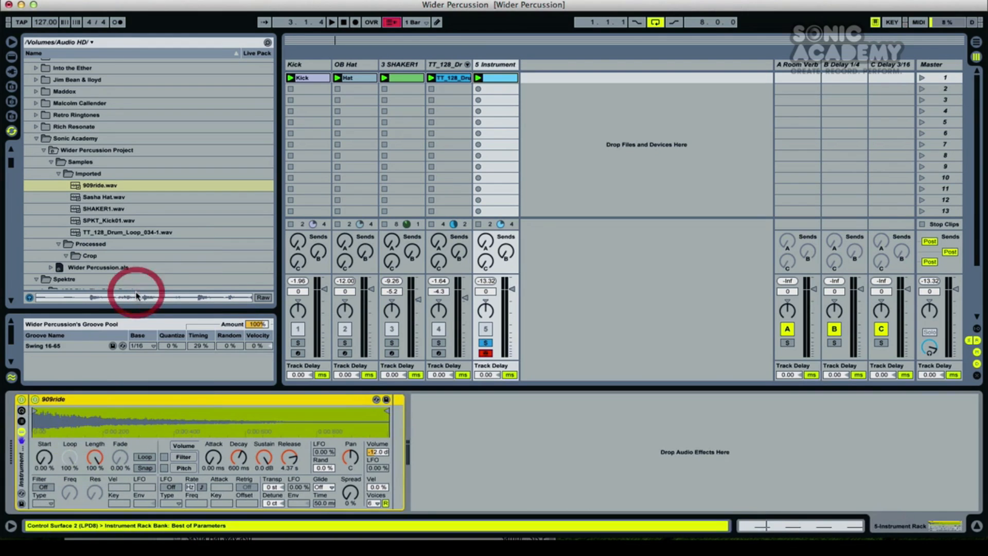
left_click(21, 421)
Step: Duplicate the 909ride chain, pan the original to 50R and the copy to 50L, and play the soloed ride
left_click(53, 429)
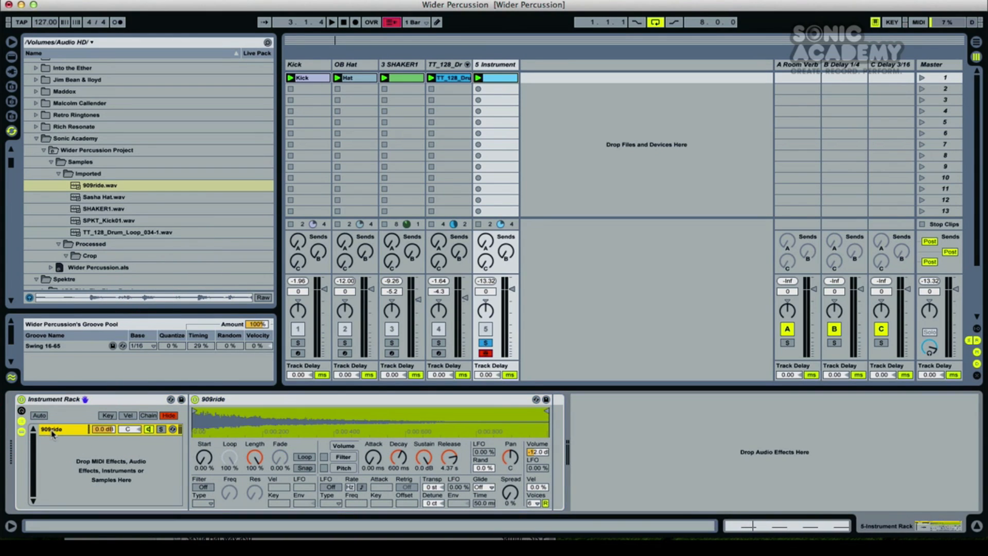
right_click(57, 431)
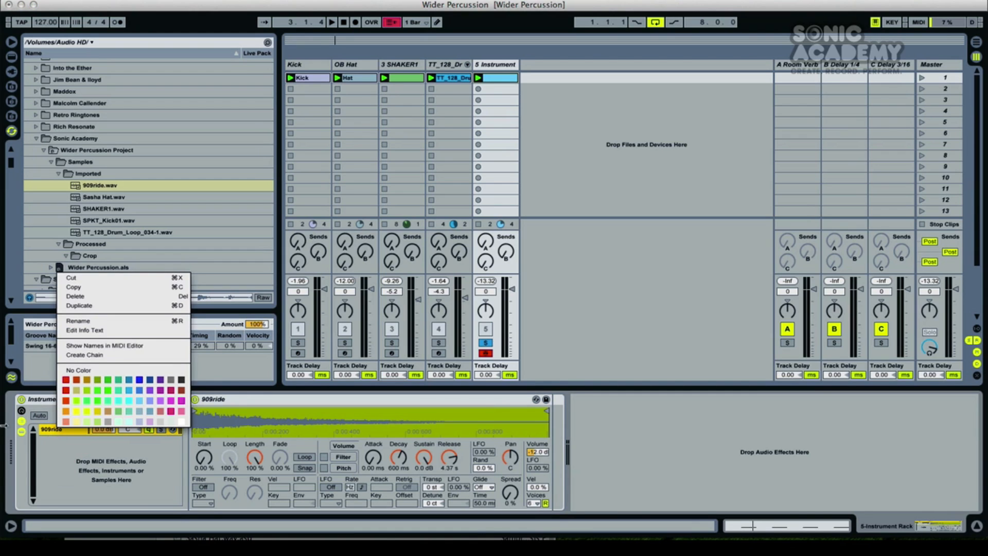
left_click(79, 305)
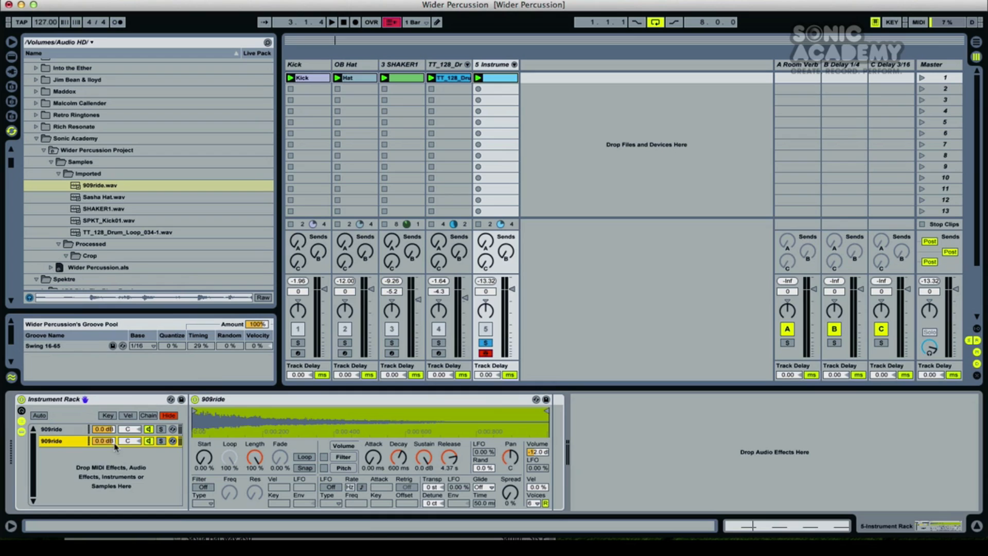
left_click_drag(132, 430, 128, 450)
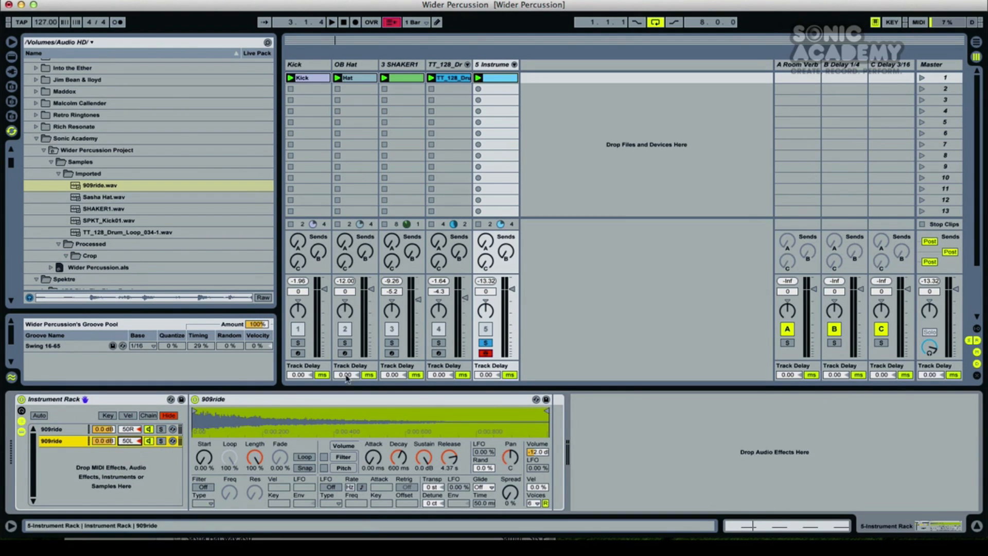
key("space")
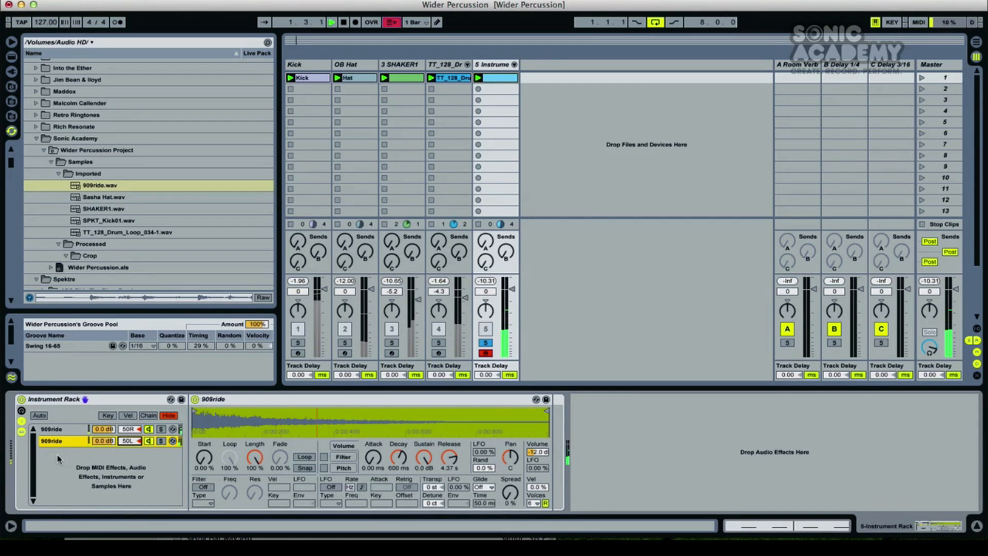
Step: Detune the 50L 909ride chain to about +50 ct while the soloed ride plays
key("space")
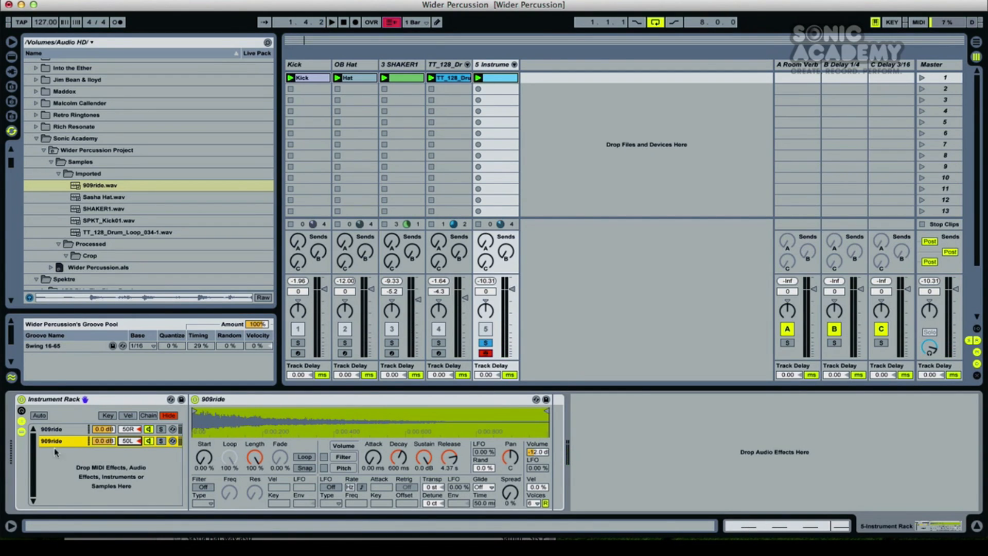
left_click(69, 440)
key("space")
left_click_drag(434, 503, 434, 473)
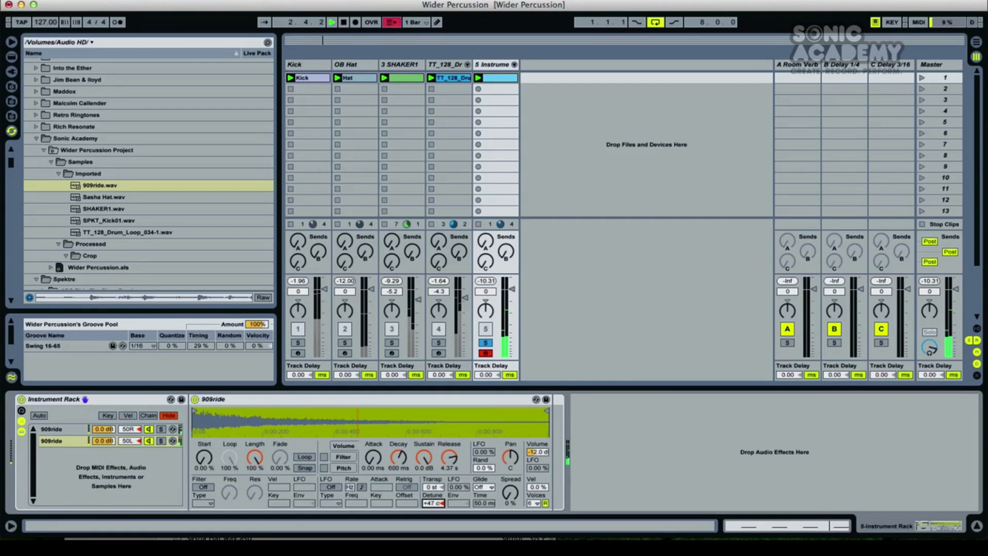
Step: Detune the 50R 909ride chain to -50 ct and play the ride to hear both layers
left_click(67, 429)
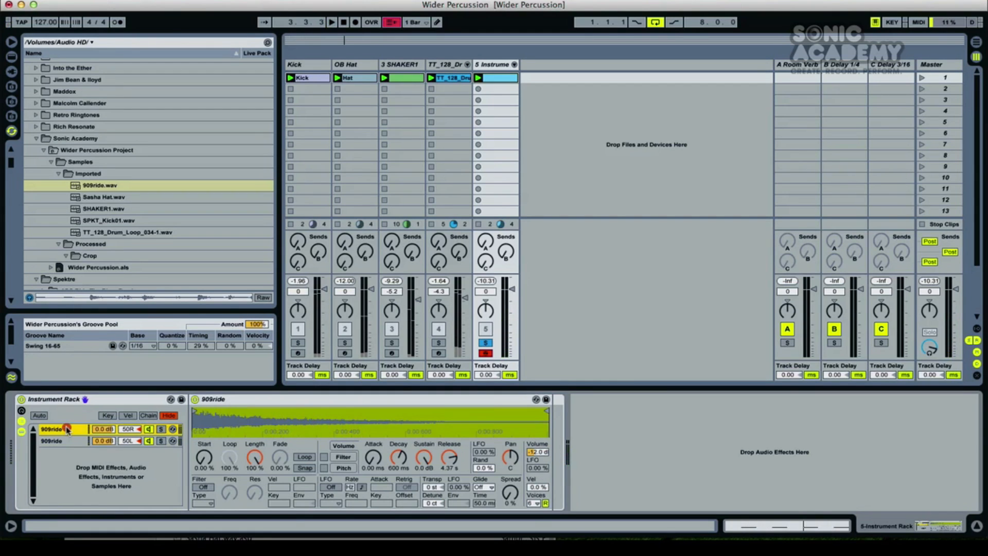
left_click_drag(434, 502, 434, 537)
key("space")
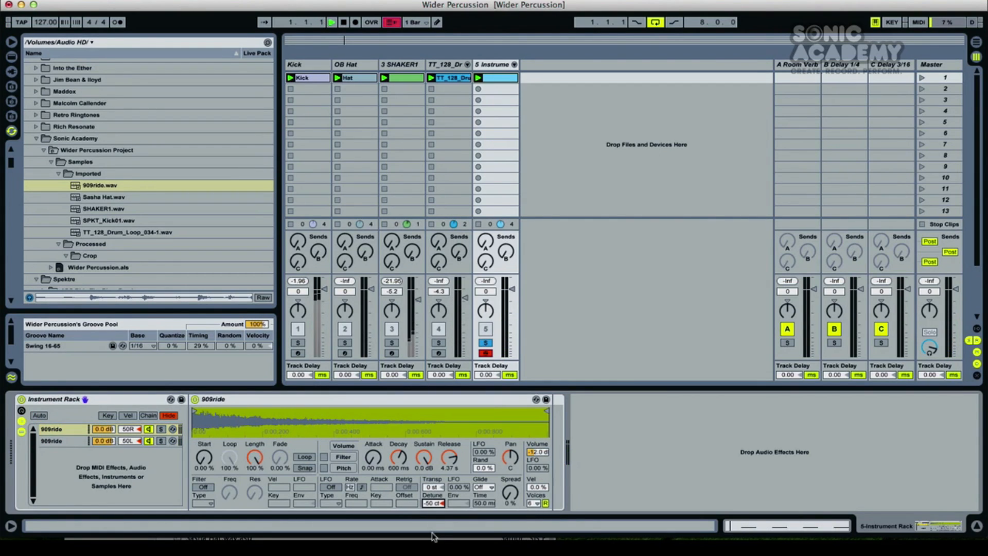
key("space")
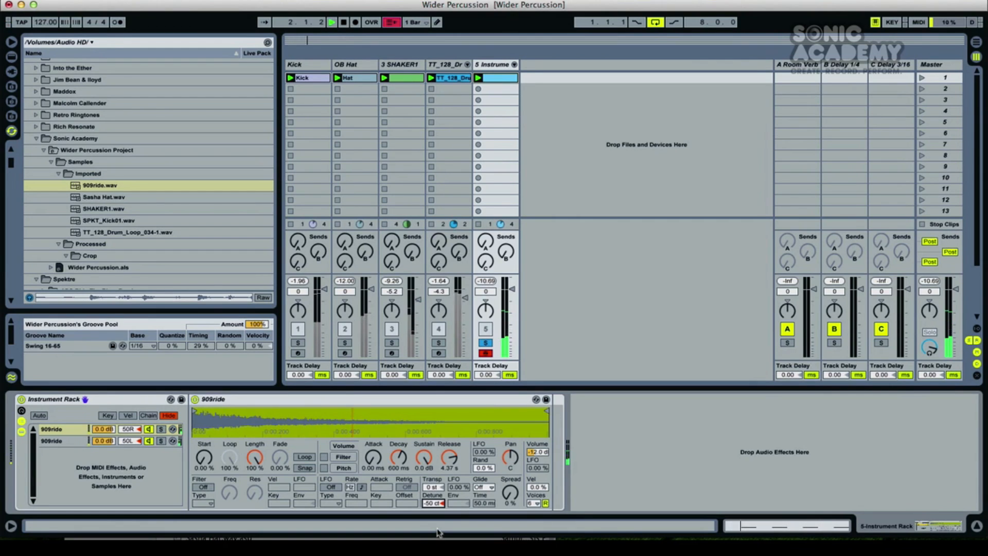
key("space")
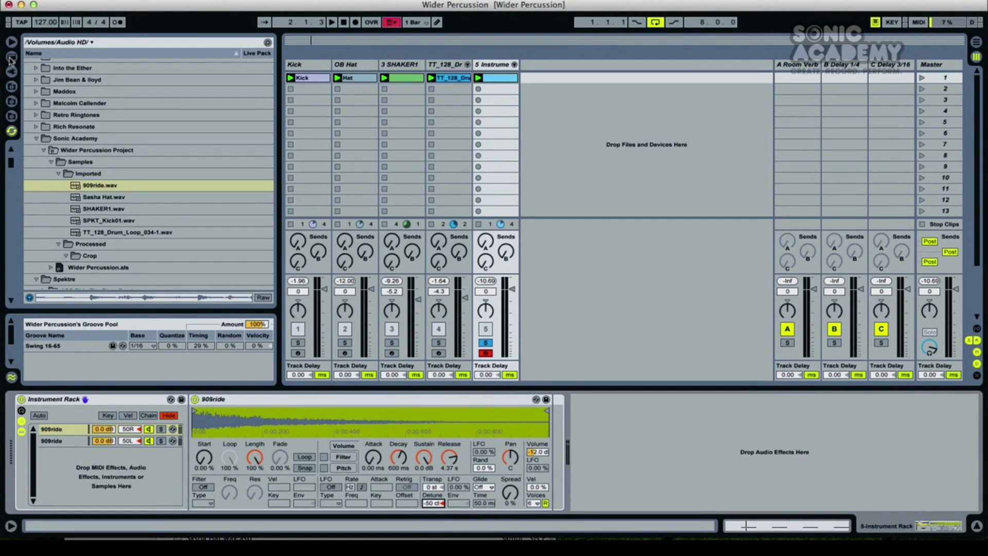
Step: Add an Auto Filter after the Instrument Rack, set it to high-pass at 1.69 kHz, and audition the ride
left_click(11, 57)
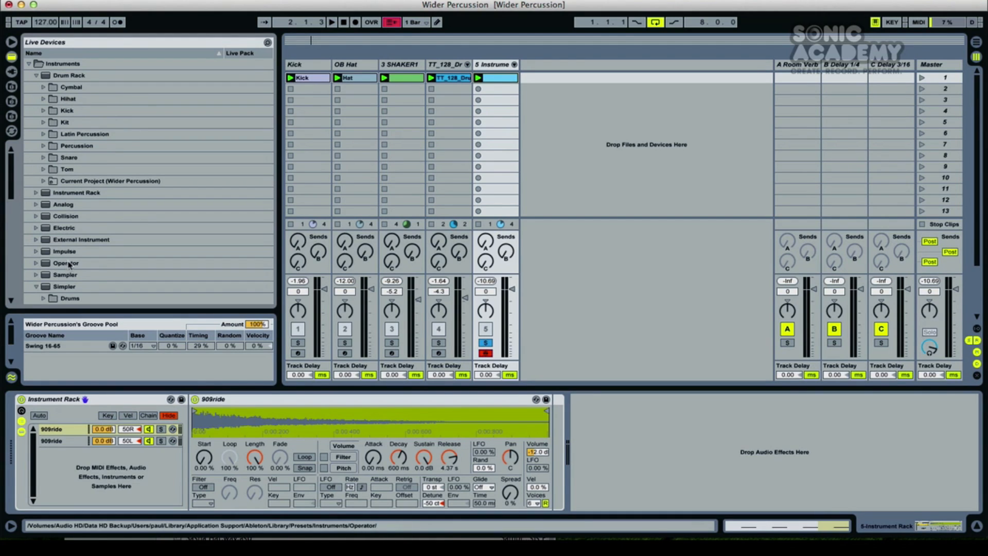
left_click(11, 71)
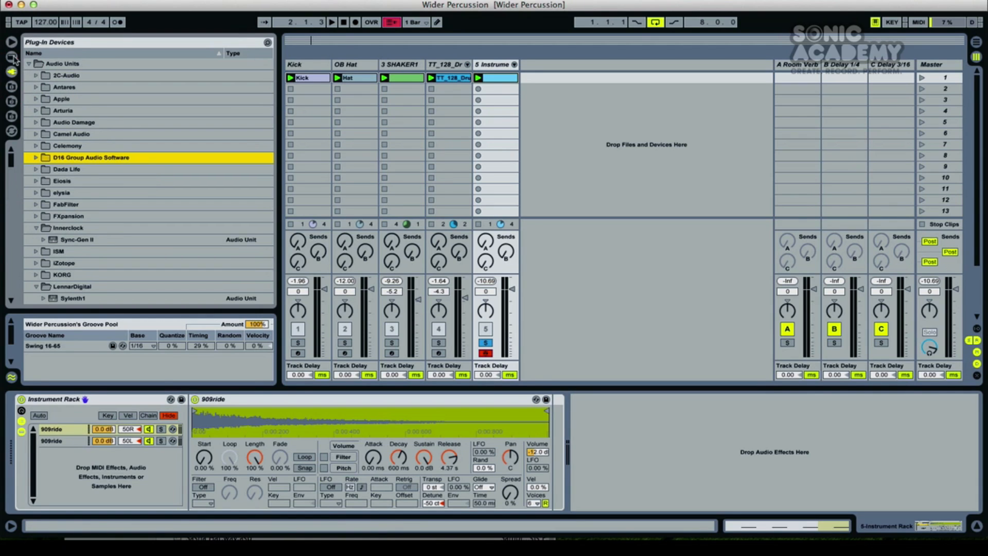
left_click(12, 57)
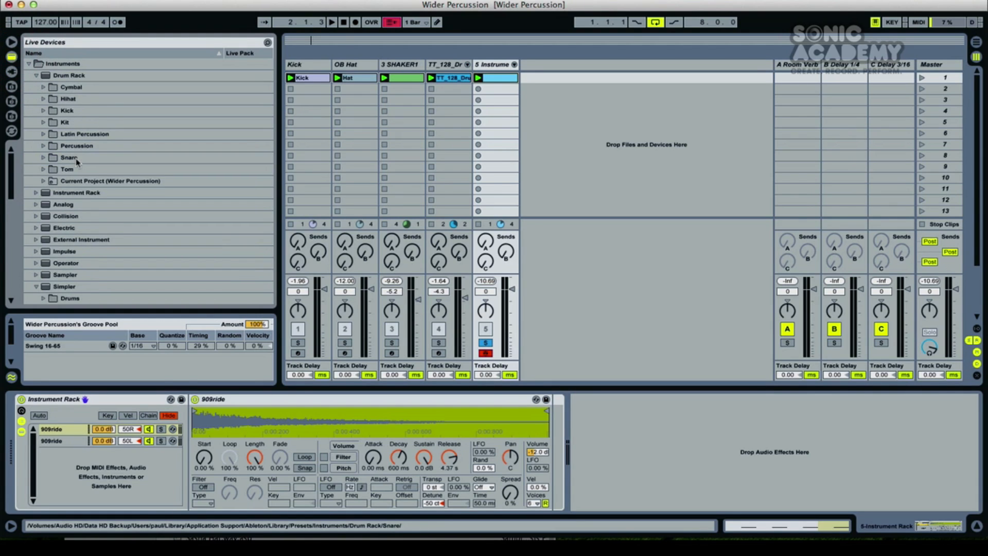
left_click(27, 64)
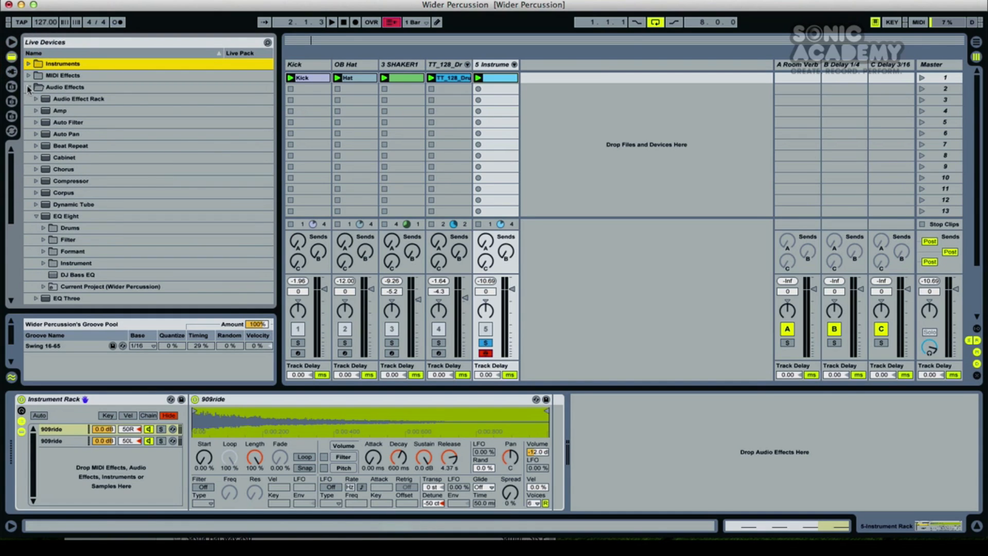
left_click_drag(57, 123, 665, 448)
left_click(630, 471)
key("space")
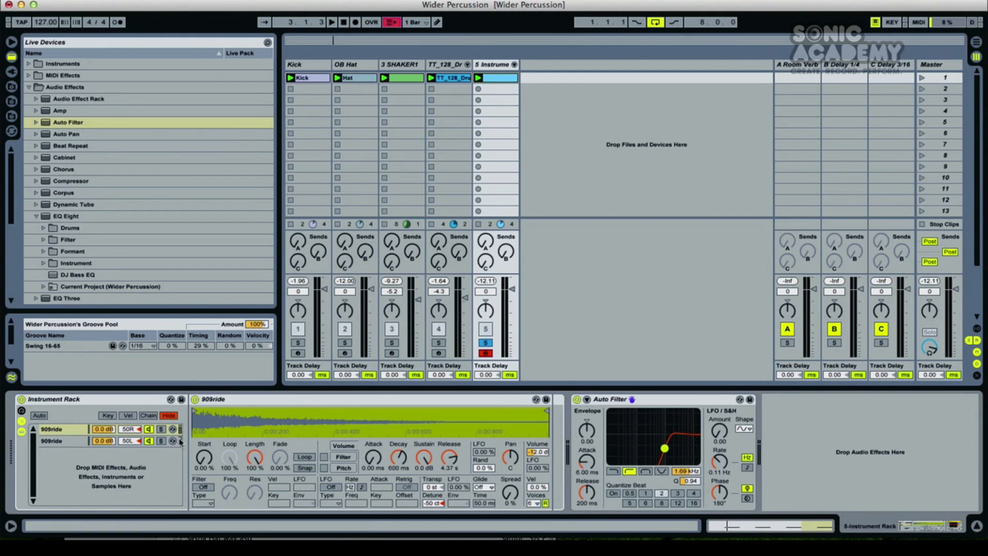
Step: Reset the detune of both 909ride chains to 0 ct
left_click(442, 503)
left_click(63, 441)
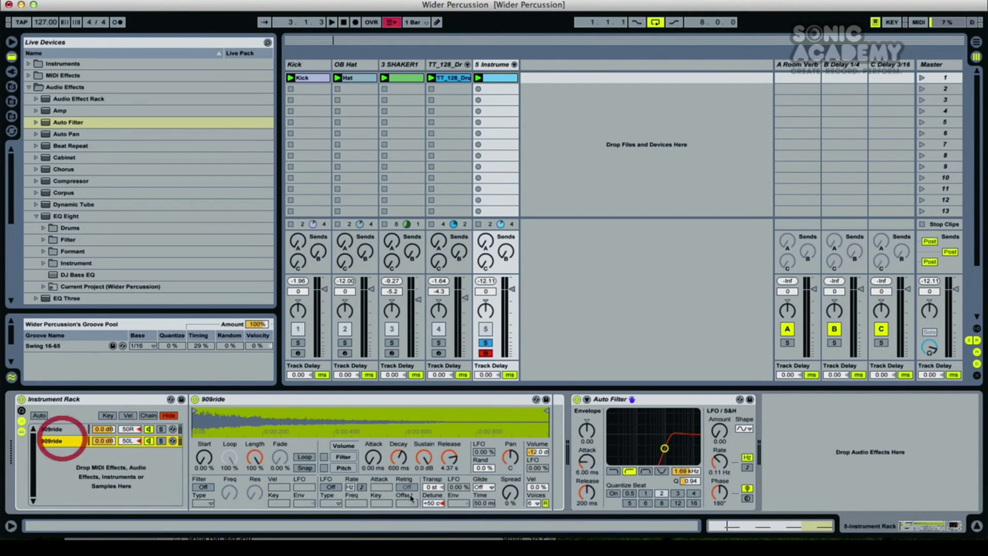
left_click(442, 503)
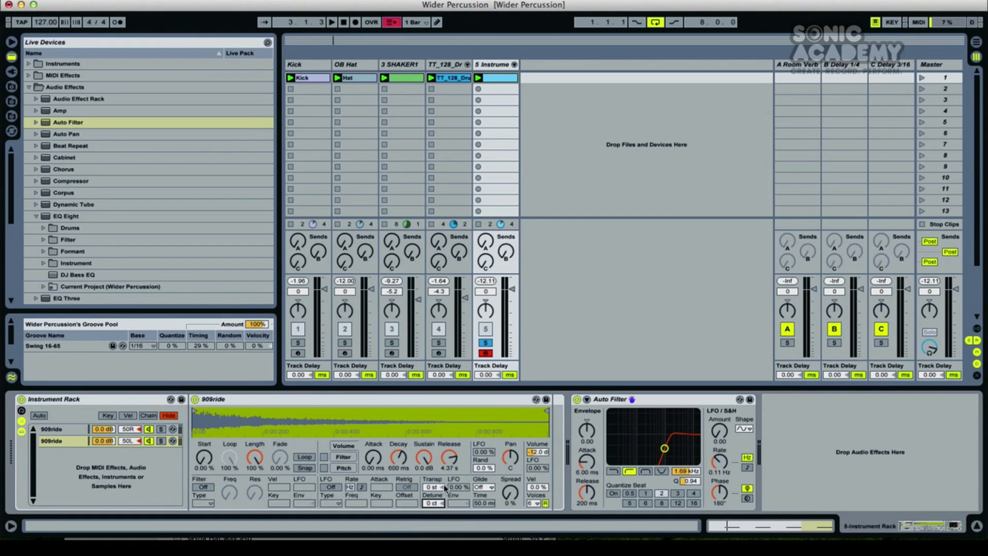
Step: Solo the 50R 909ride chain and play it on its own
left_click(52, 429)
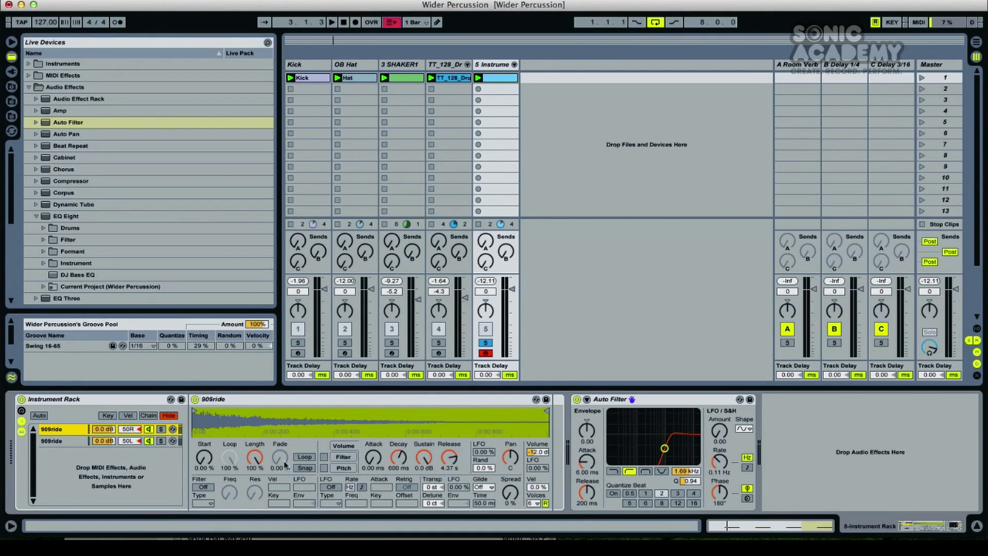
left_click(161, 430)
key("space")
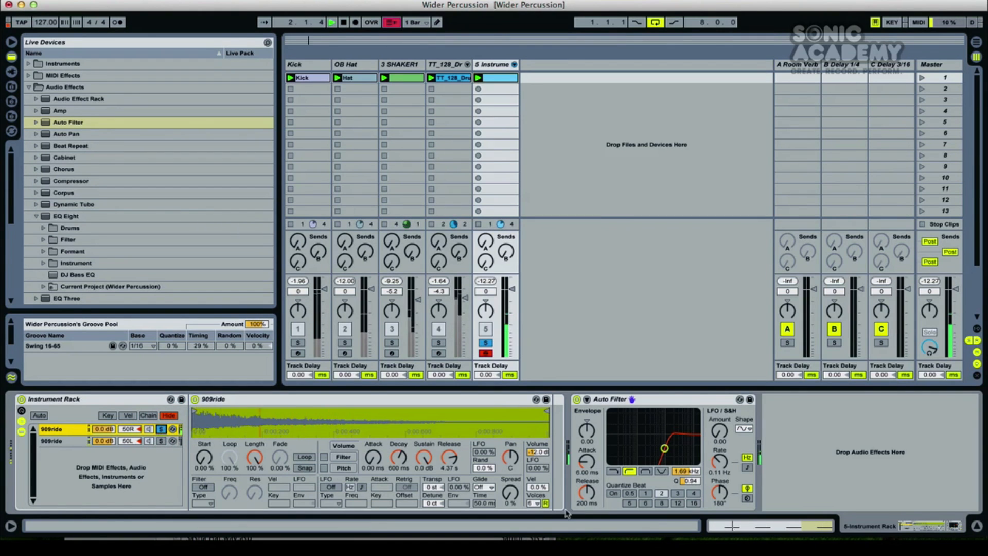
key("space")
left_click(482, 452)
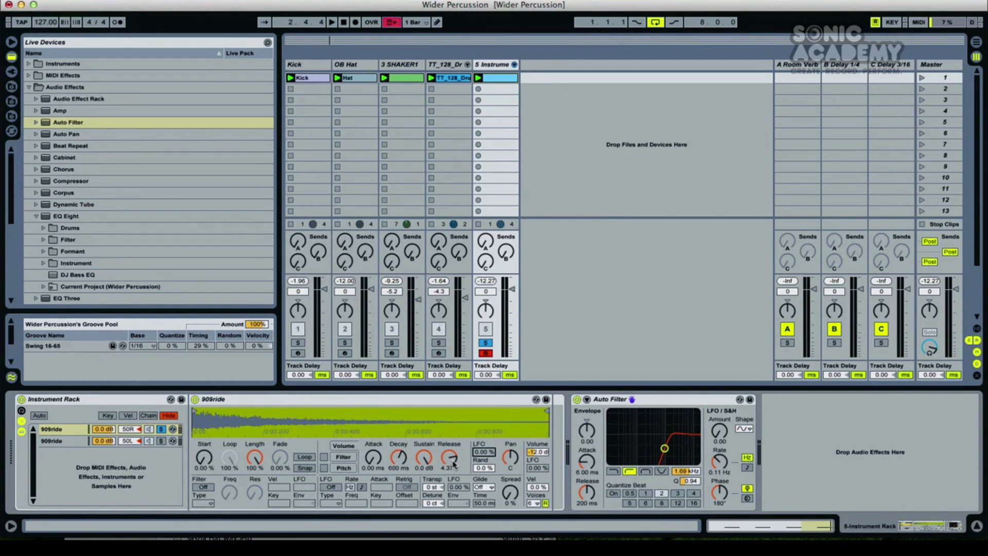
Step: Enable the 50R chain's LFO at 0.23 Hz with retrigger off and a pitch LFO amount of 5.87%
left_click(330, 487)
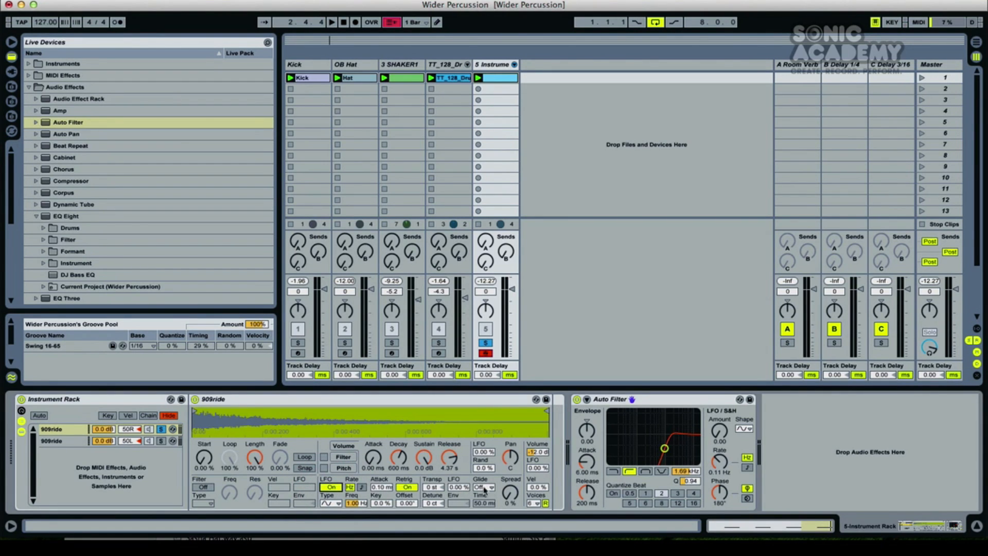
left_click_drag(457, 489, 457, 485)
key("space")
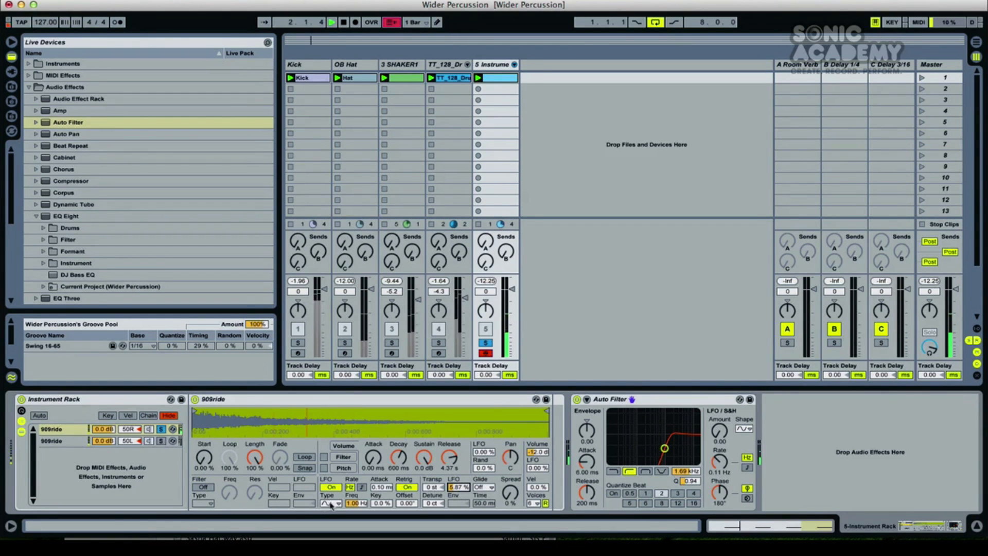
left_click_drag(356, 507, 356, 524)
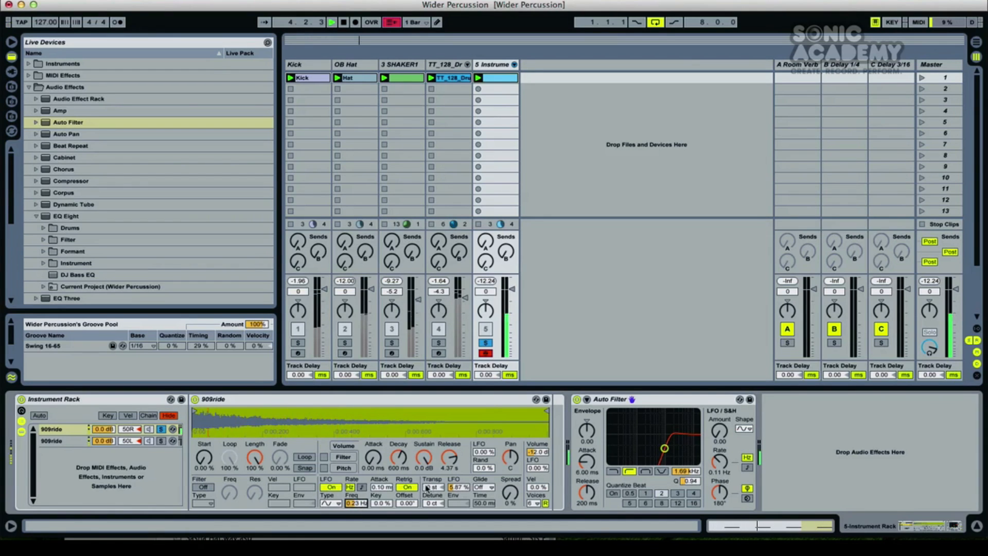
left_click(406, 487)
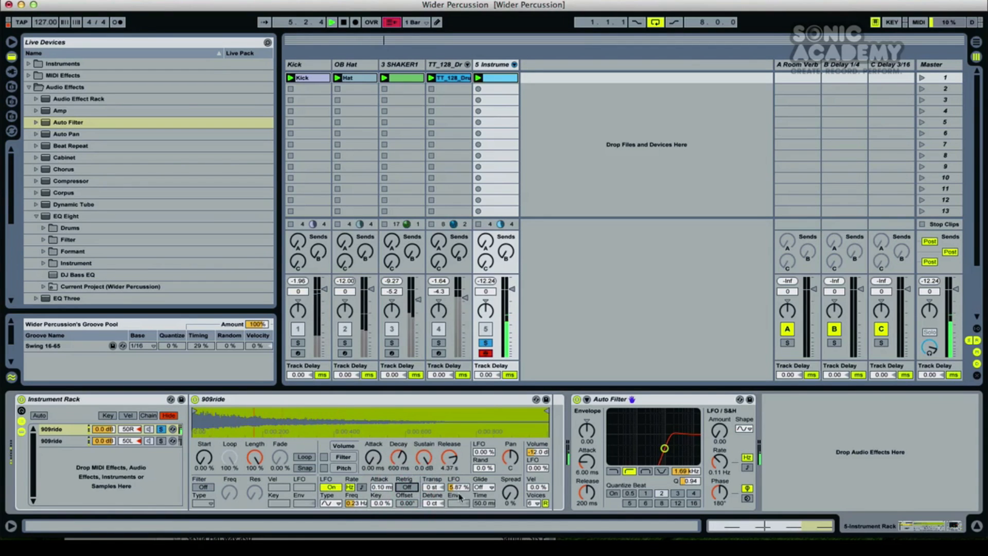
Step: Try 51.7% pitch LFO on the playing 50R chain, settle it below 10%, and set the LFO rate to 0.15 Hz
left_click_drag(456, 488, 457, 448)
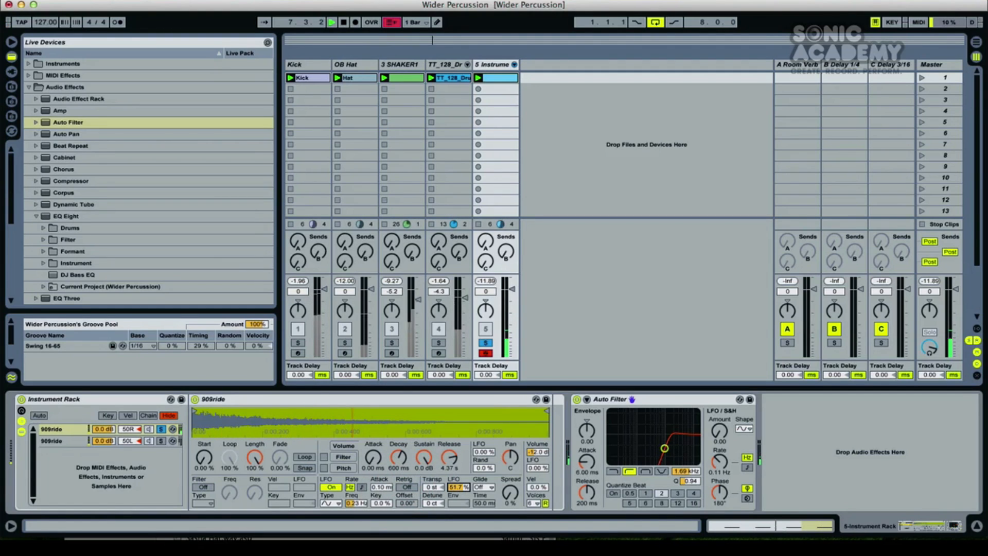
left_click_drag(456, 487, 457, 502)
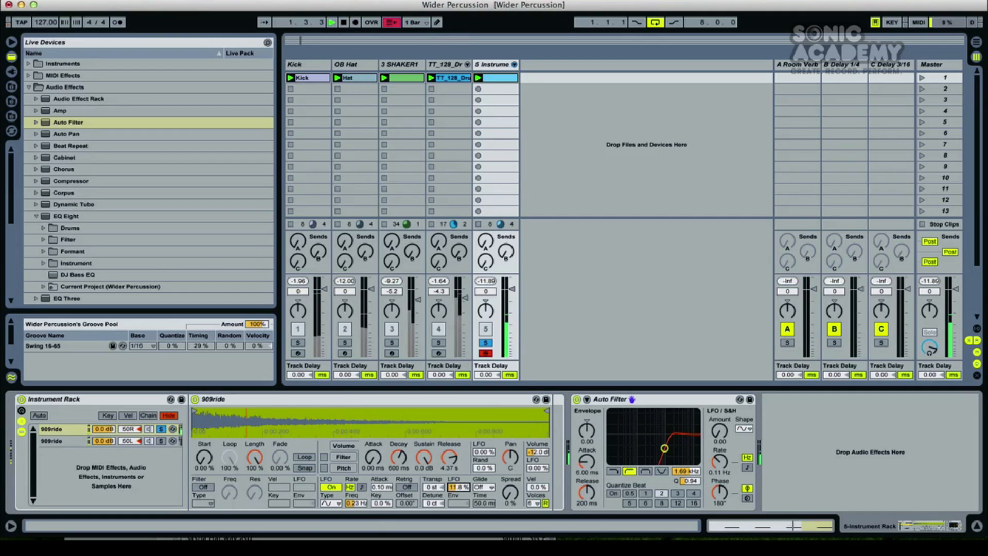
left_click_drag(355, 502, 355, 512)
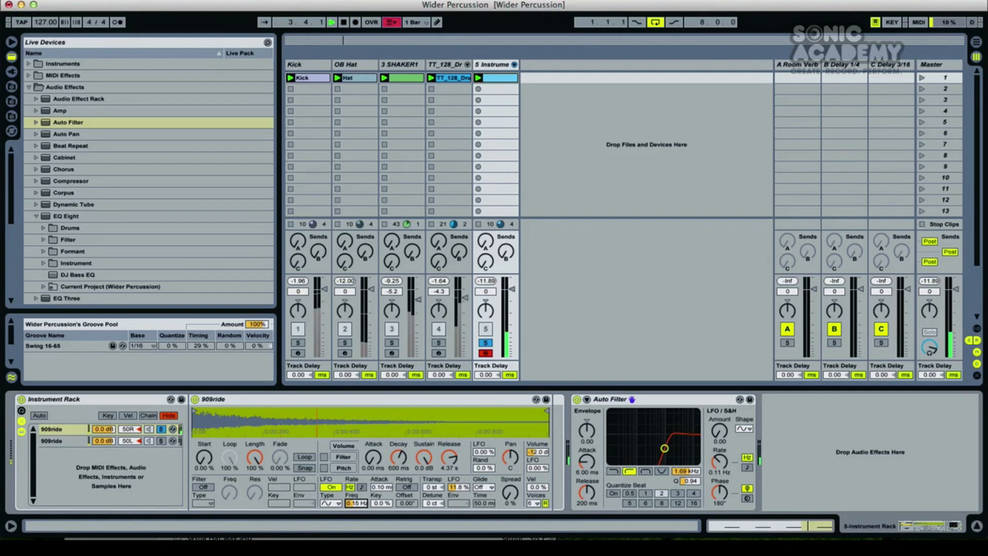
left_click_drag(456, 486, 456, 495)
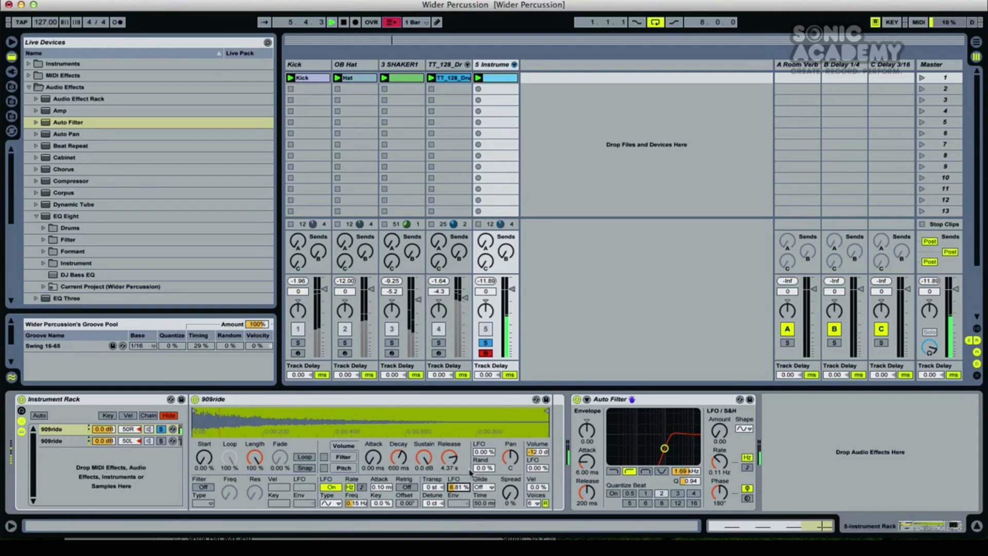
left_click_drag(458, 487, 458, 493)
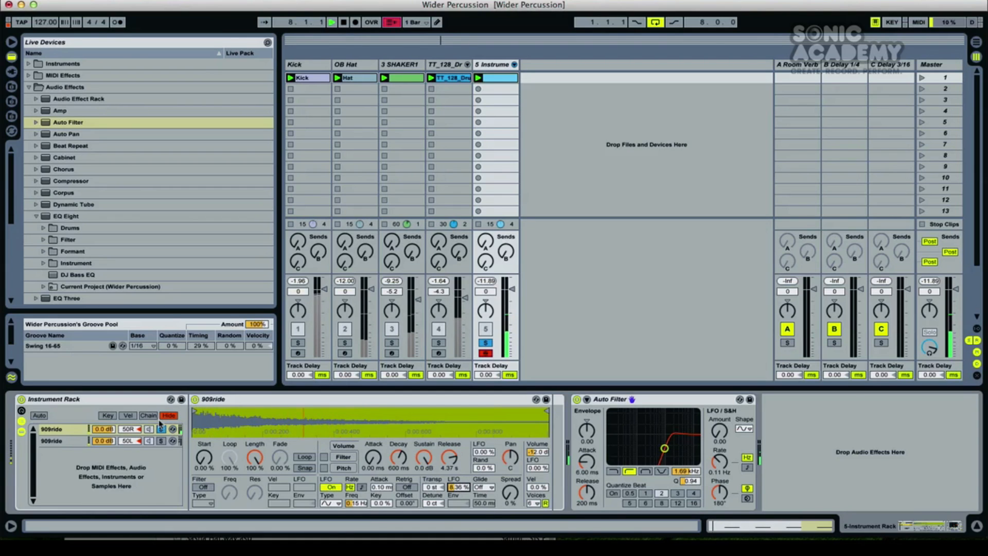
Step: Solo the 50L chain and enable its LFO with retrigger off, a 7.48% pitch LFO amount and a 0.08 Hz rate
left_click(160, 440)
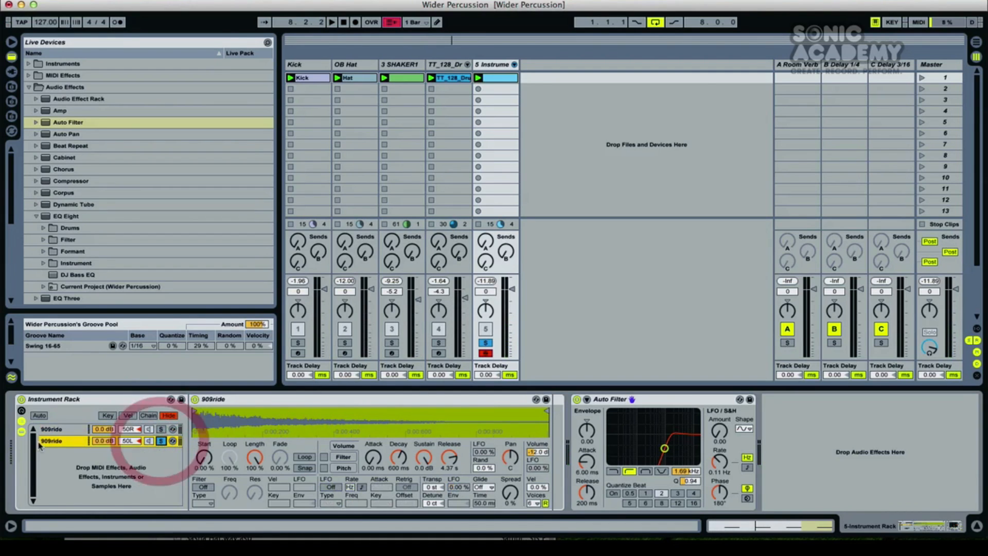
left_click(332, 487)
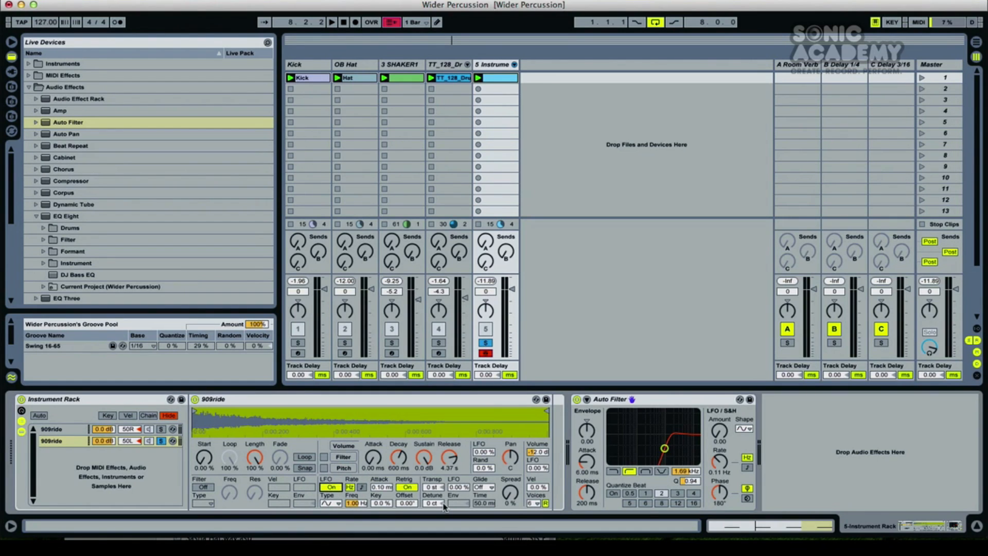
left_click_drag(456, 489, 457, 478)
left_click_drag(354, 503, 353, 514)
left_click(408, 488)
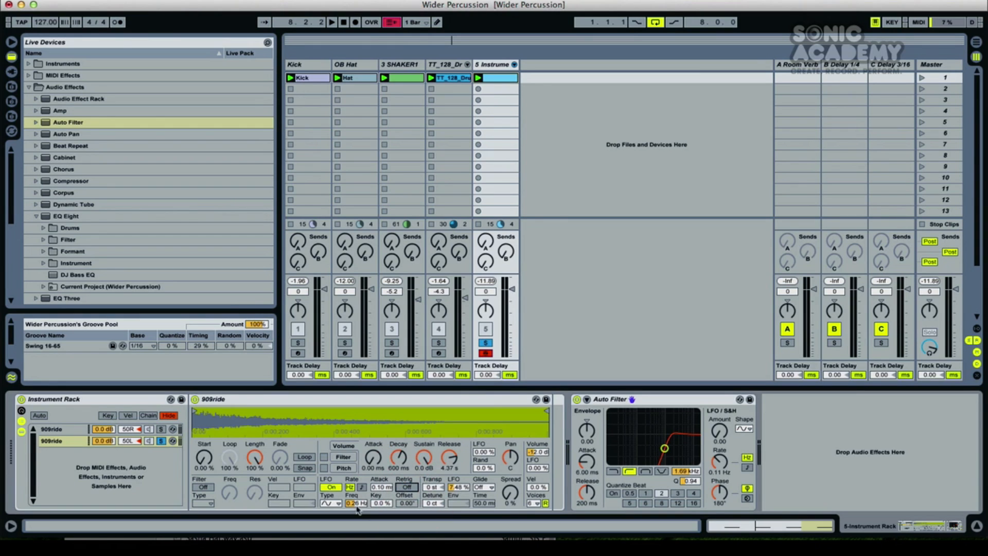
left_click(71, 429)
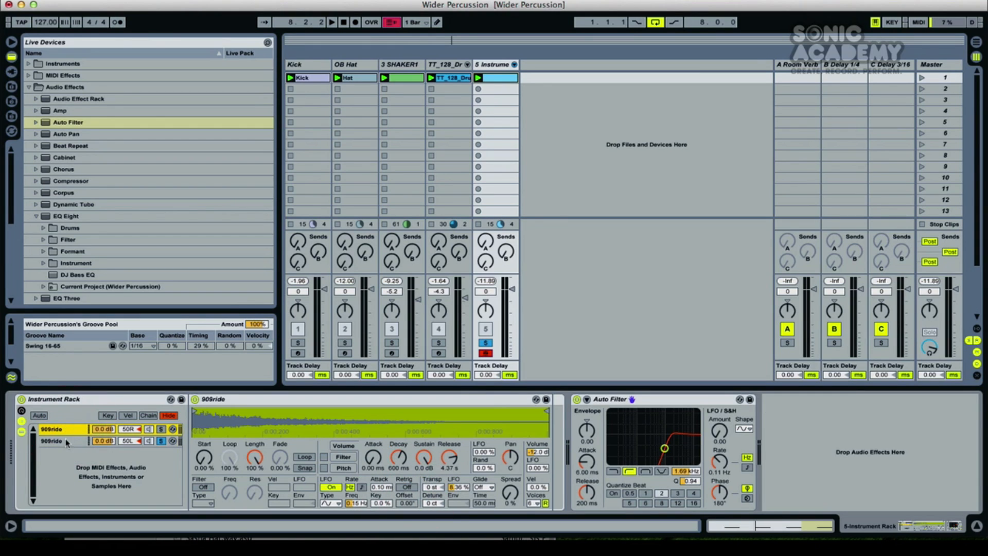
left_click(66, 441)
left_click_drag(356, 504, 355, 494)
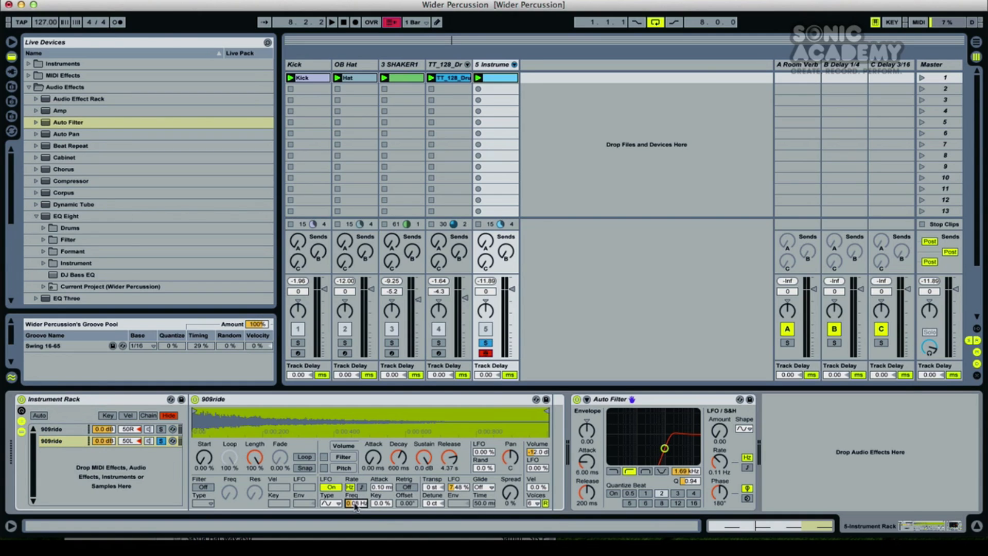
Step: Solo both 909ride chains together, play them, and clear the chain solos
left_click(164, 430)
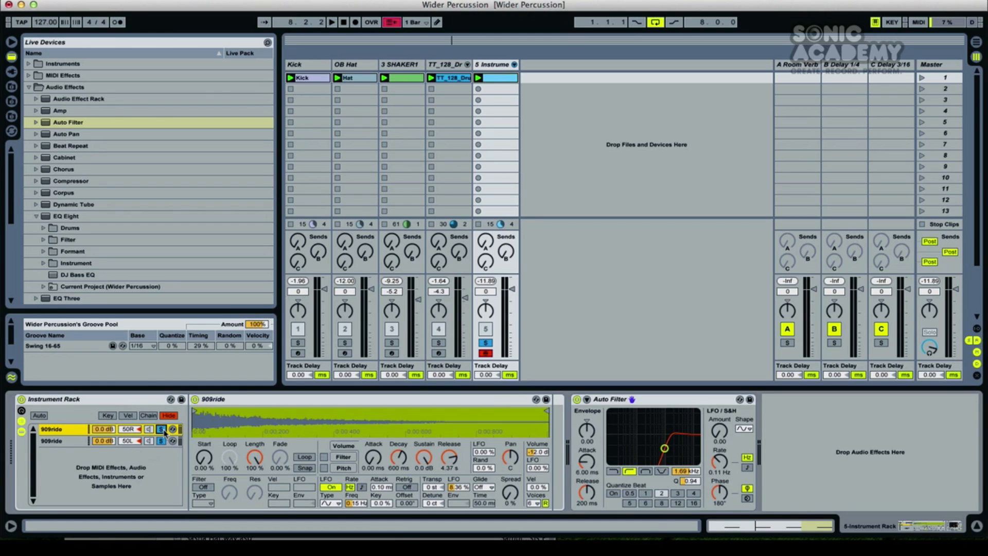
key("space")
left_click(160, 439)
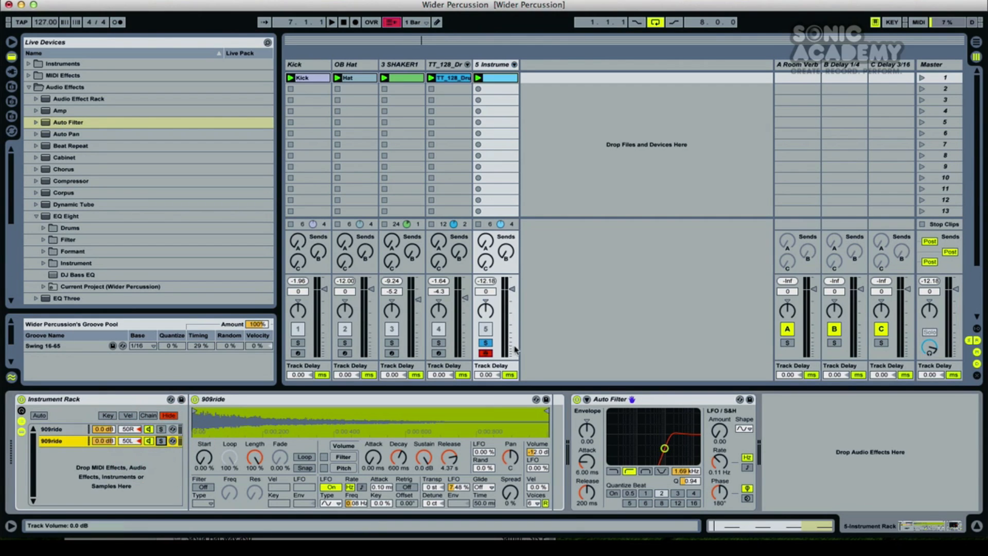
Step: Unsolo the ride track, play the full groove and lower the ride's volume to -2.2 dB
left_click(486, 343)
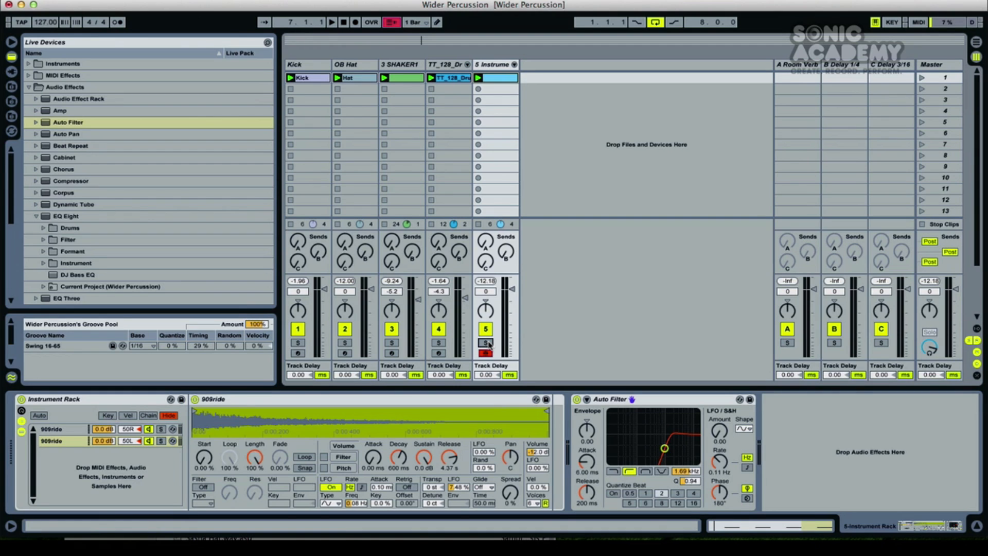
key("space")
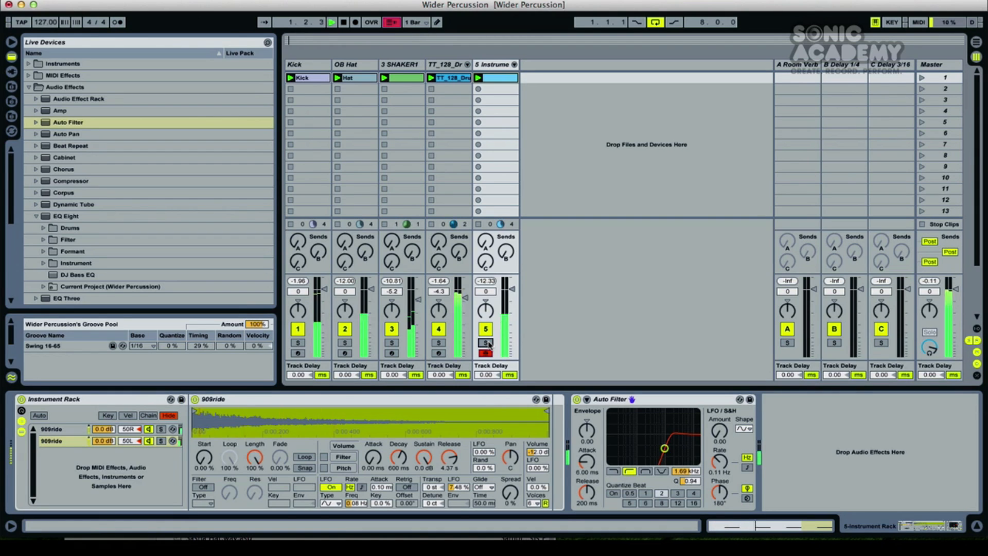
left_click_drag(515, 289, 514, 293)
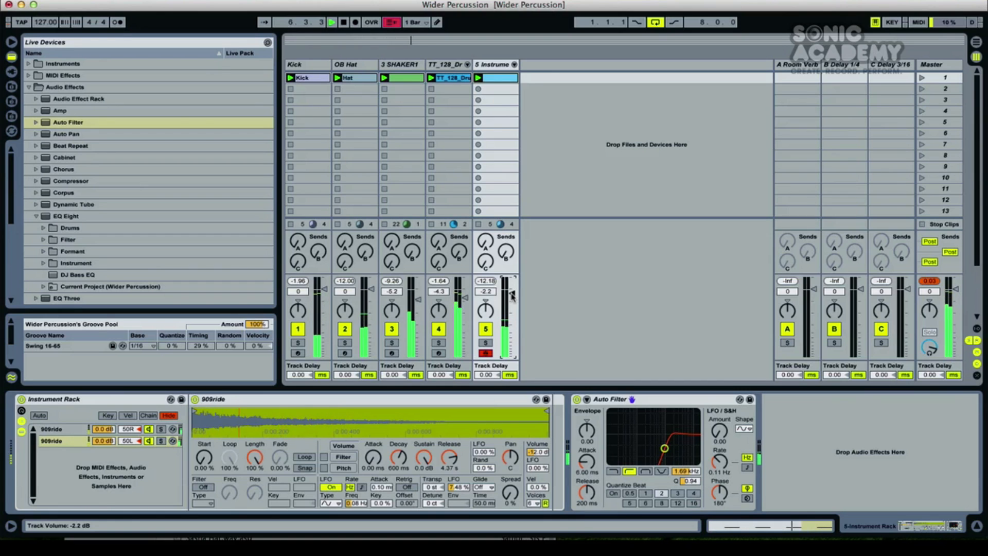
key("space")
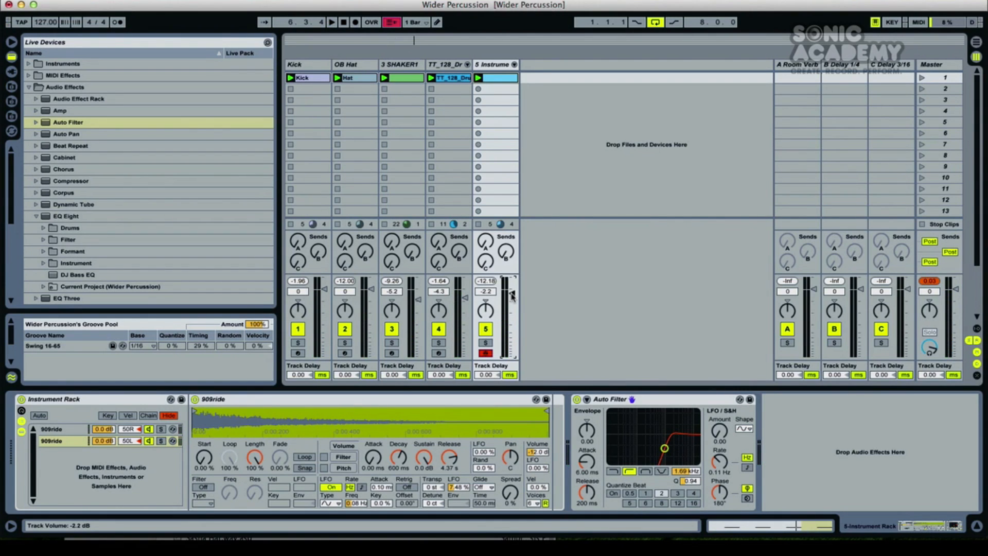